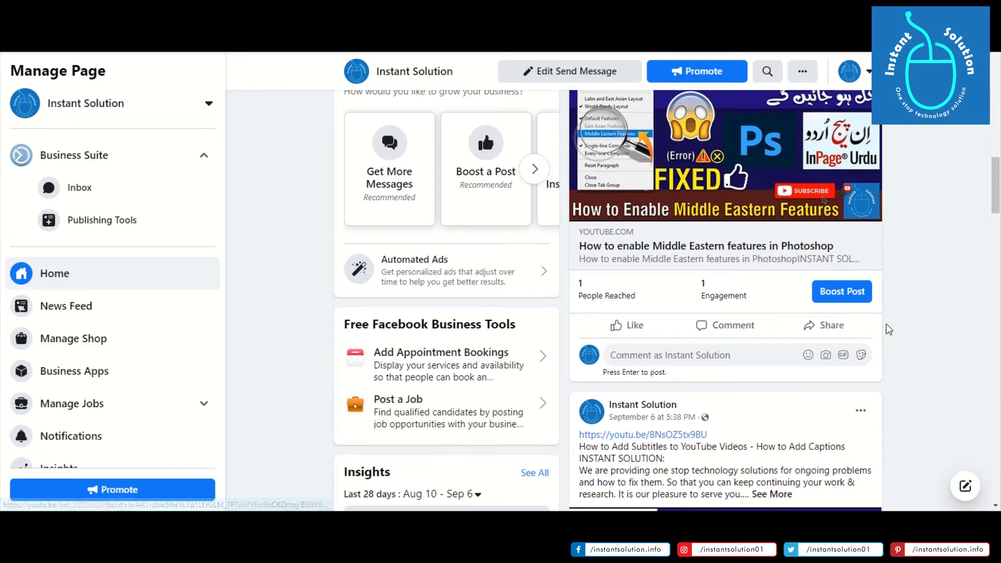
- Look through the Instant Solution page's posts, page information and additional page sections
scroll(889, 329, down, 5)
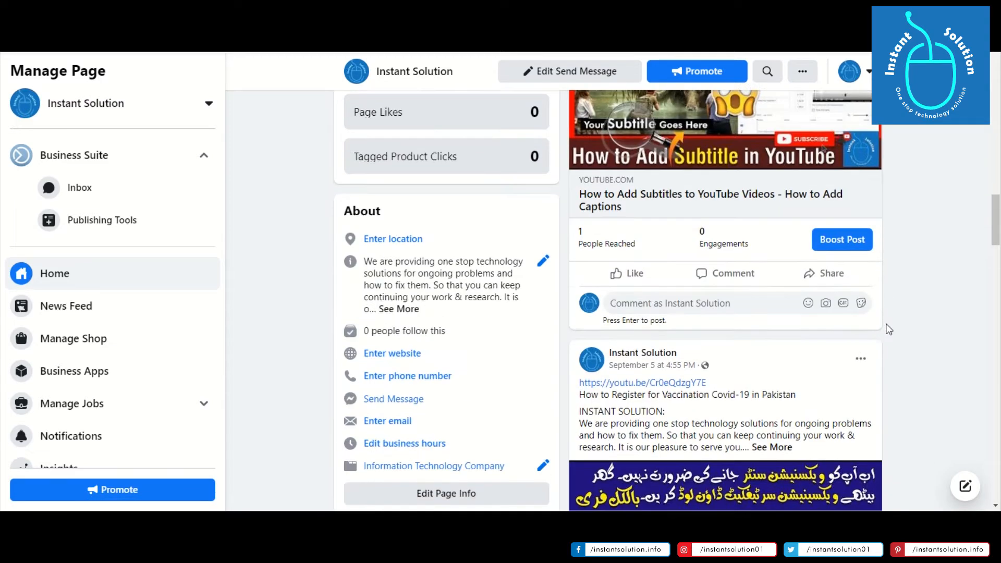
scroll(883, 351, down, 8)
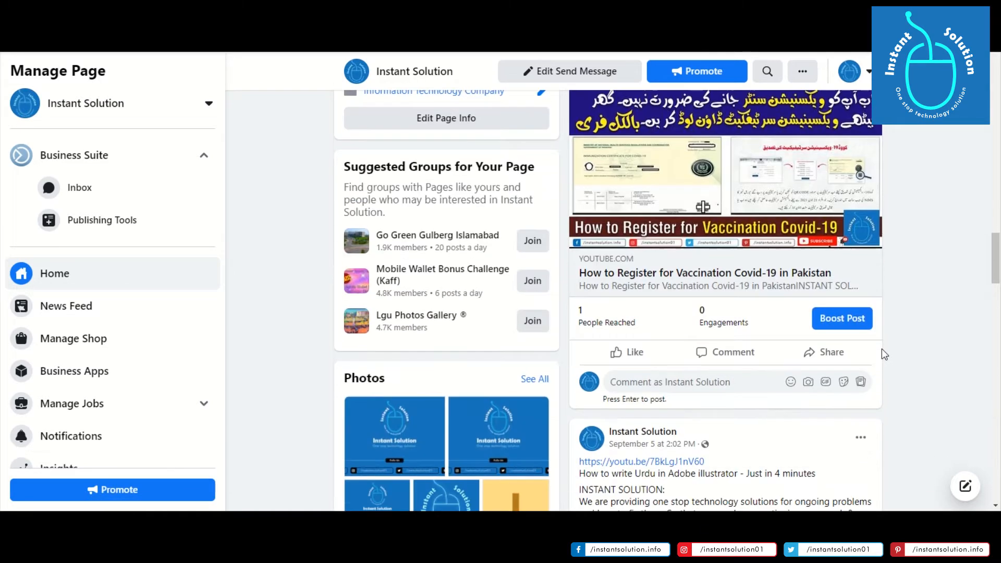
scroll(883, 351, up, 4)
scroll(885, 354, up, 6)
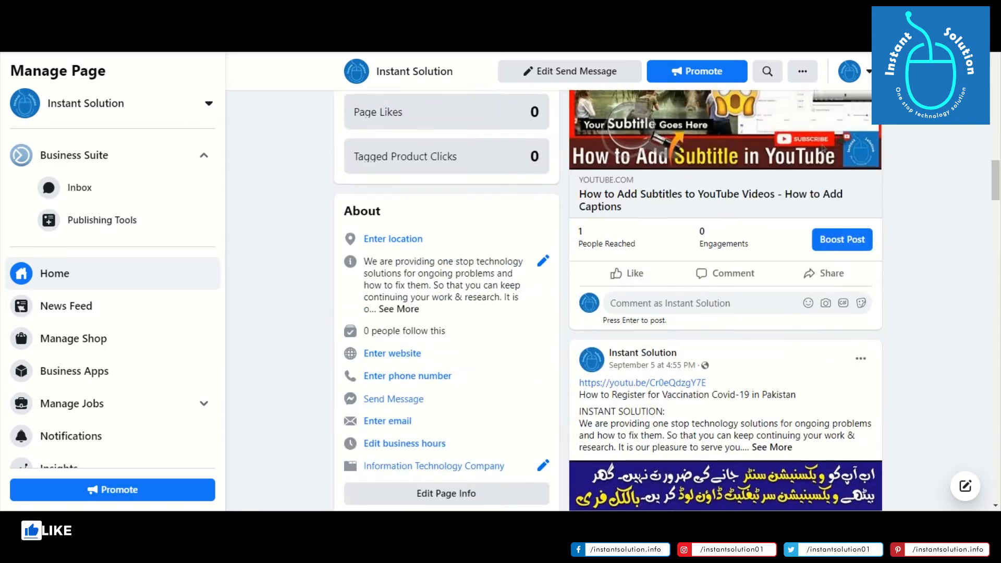
click(127, 96)
scroll(798, 244, up, 1)
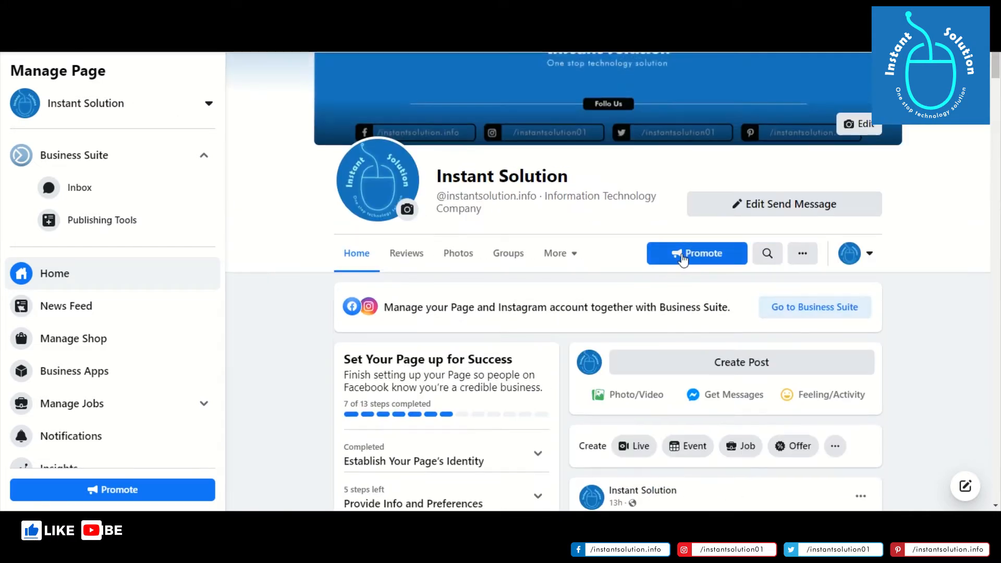
click(558, 260)
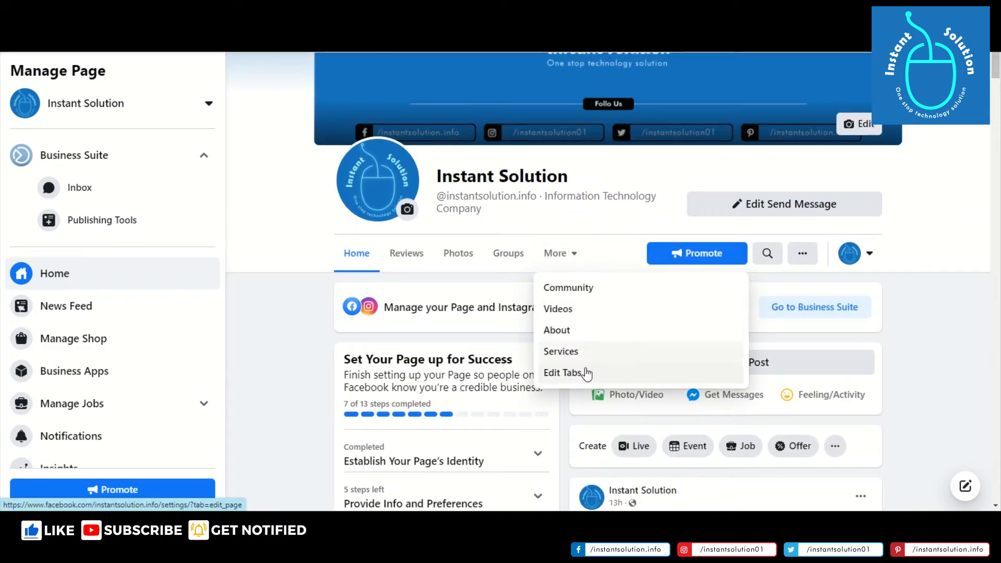
click(286, 358)
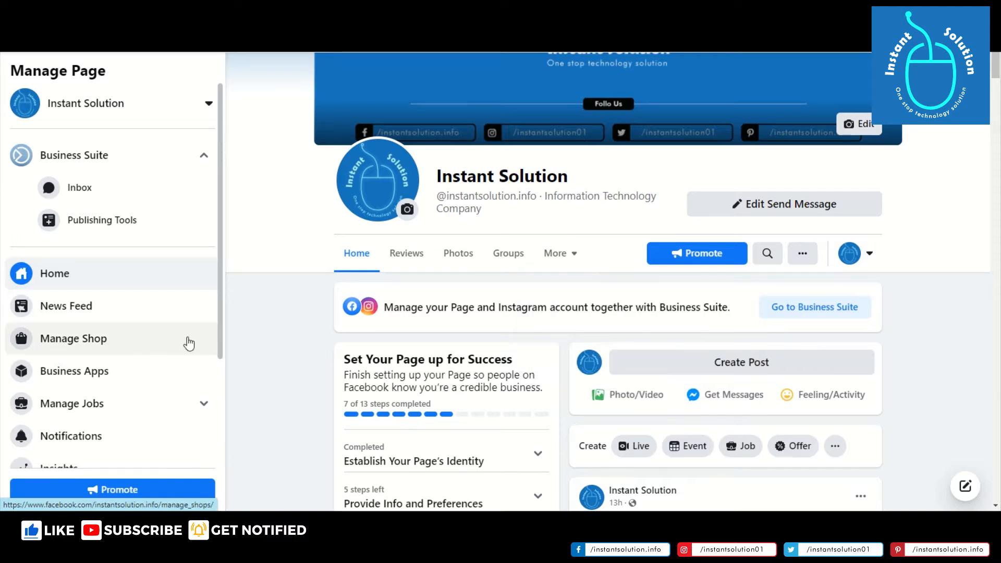
- Open the settings of the Instant Solution page
scroll(145, 313, down, 3)
scroll(145, 313, down, 1)
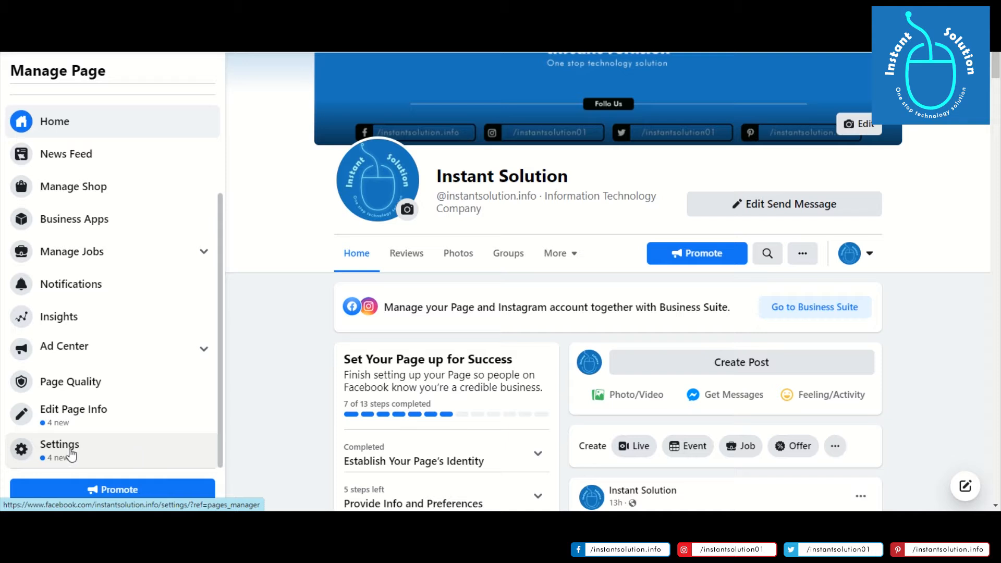
click(144, 450)
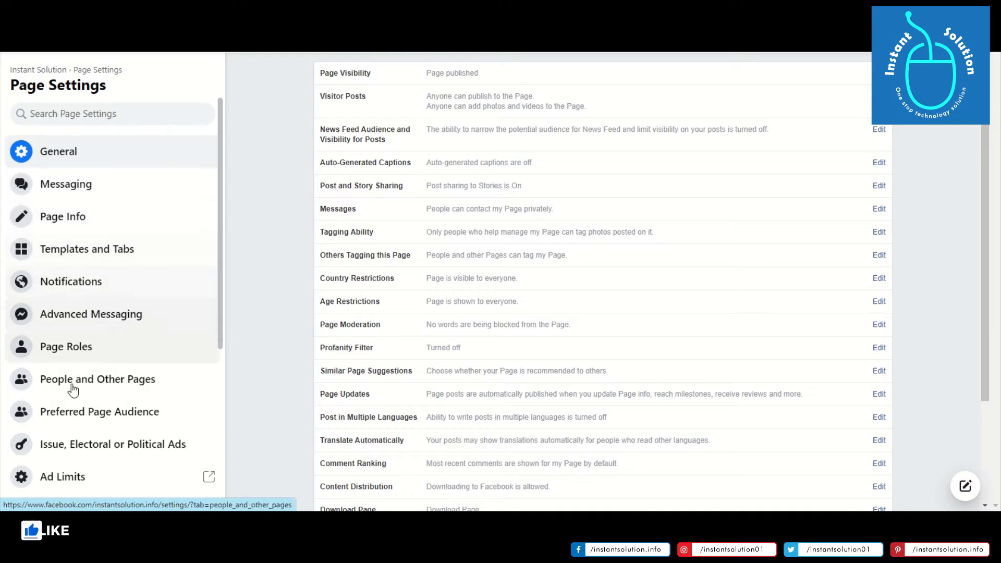
- Open the Templates and Tabs settings and review the list of page tabs
scroll(96, 291, down, 4)
scroll(97, 313, down, 2)
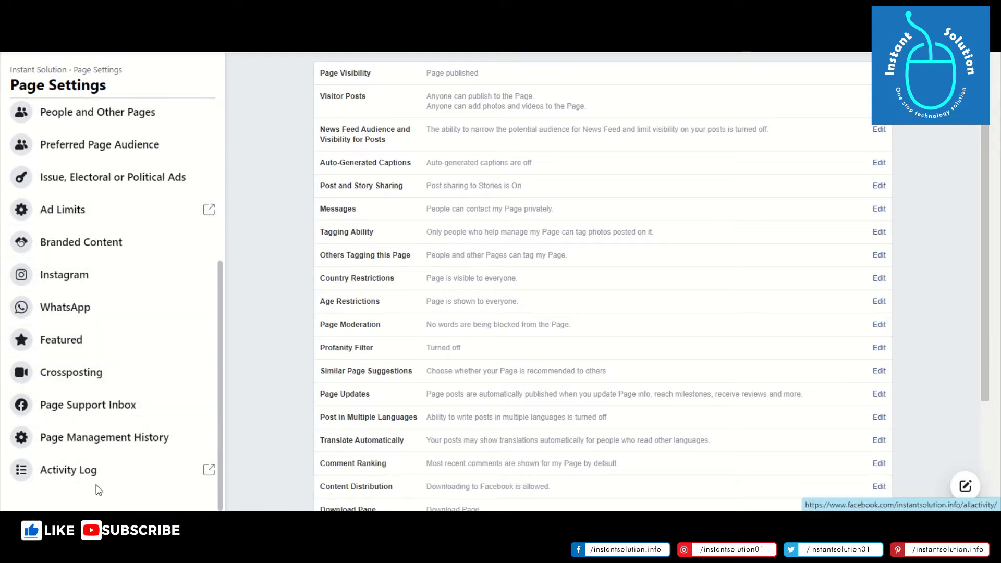
scroll(140, 405, up, 6)
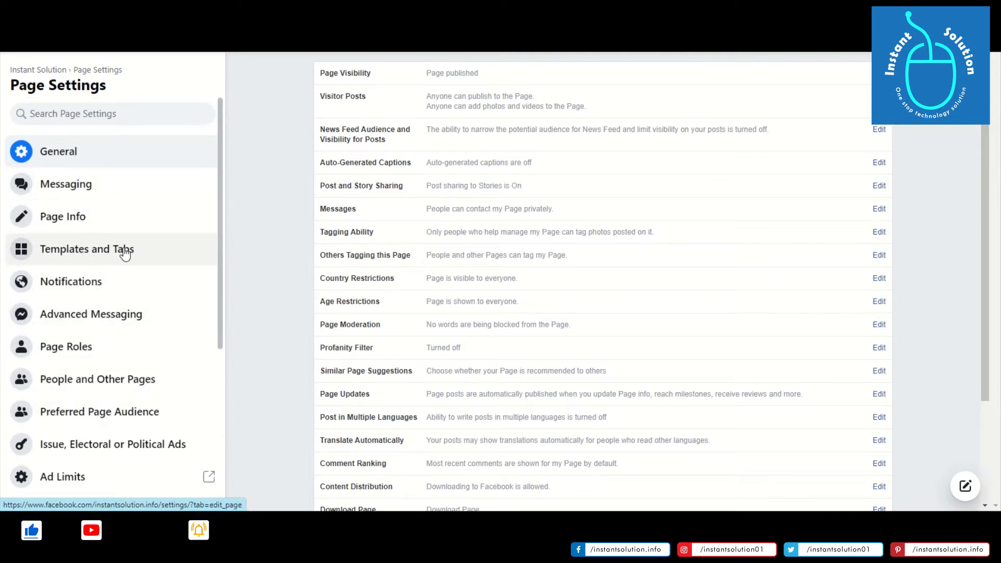
click(185, 253)
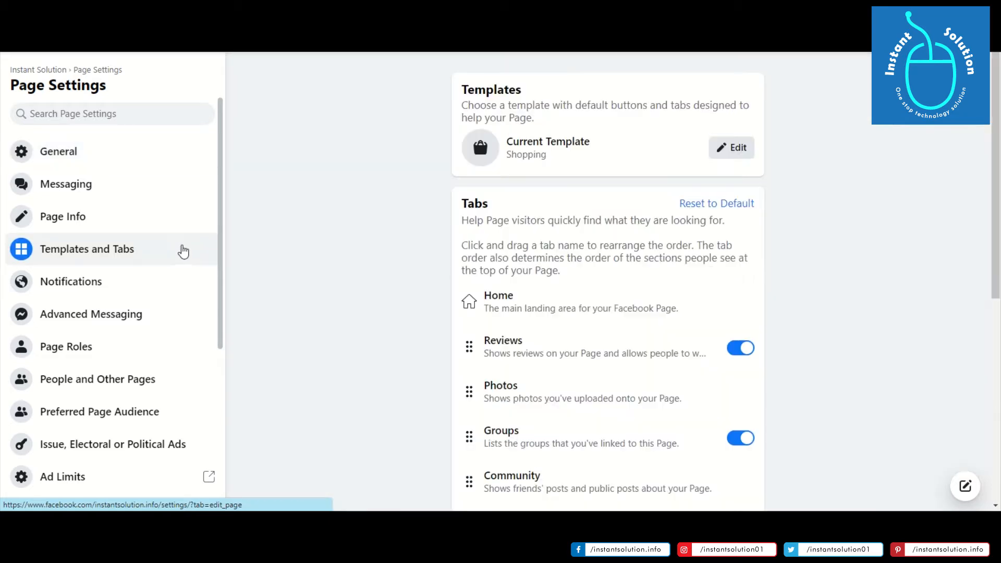
drag(998, 201, 999, 238)
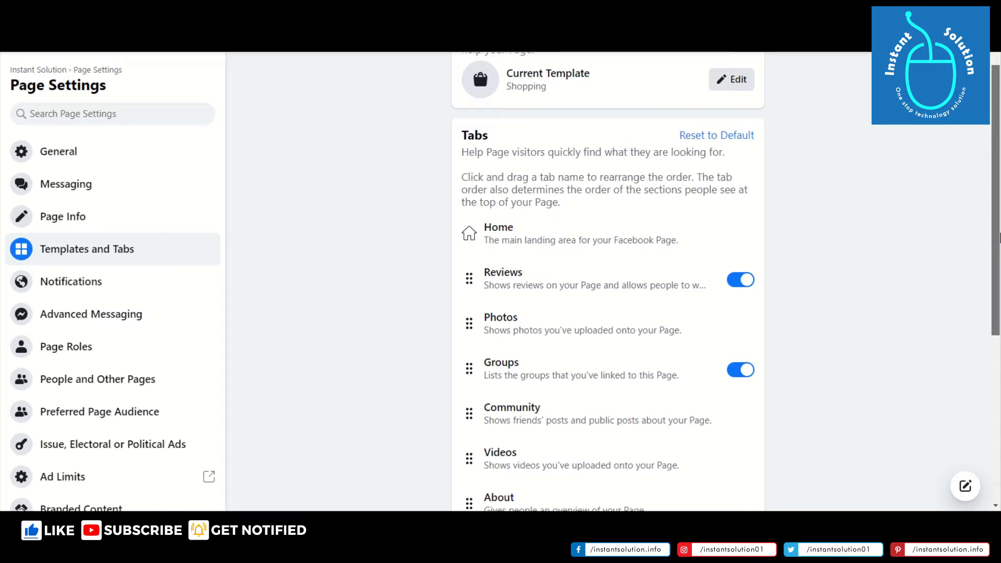
drag(999, 237, 1000, 274)
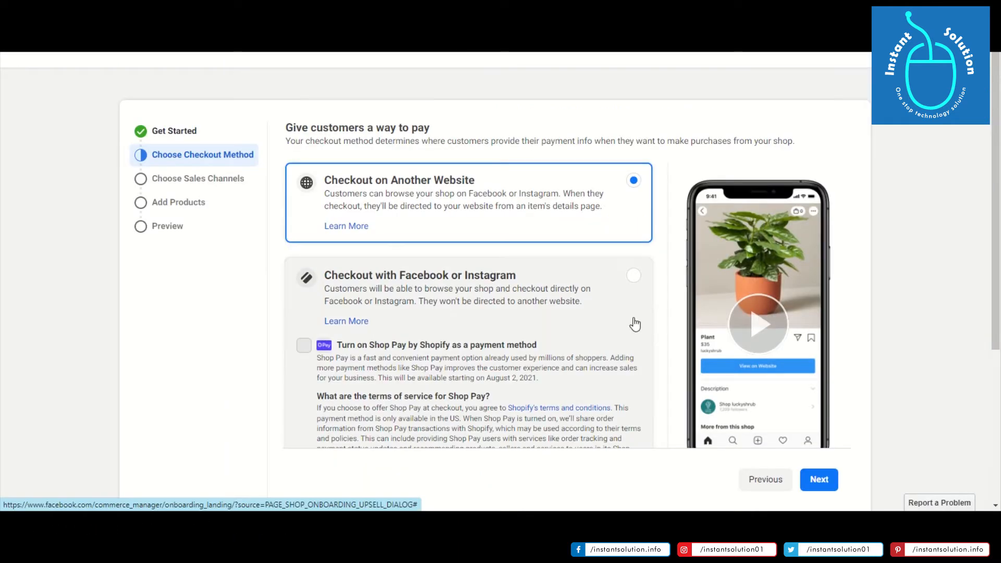
- Try Checkout with Facebook or Instagram as the shop's checkout method, with Shop Pay by Shopify turned off
scroll(633, 322, down, 4)
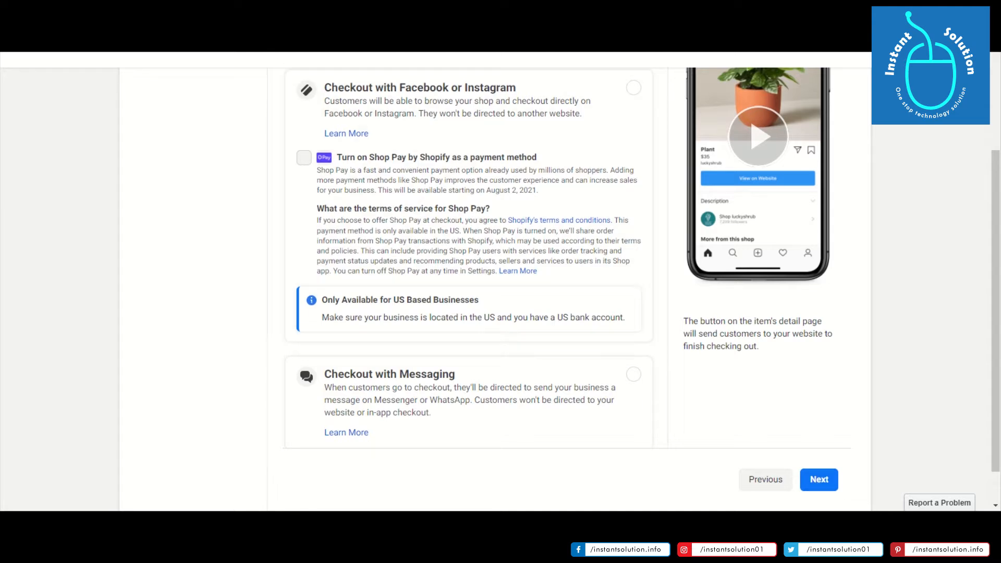
scroll(558, 253, up, 3)
click(633, 214)
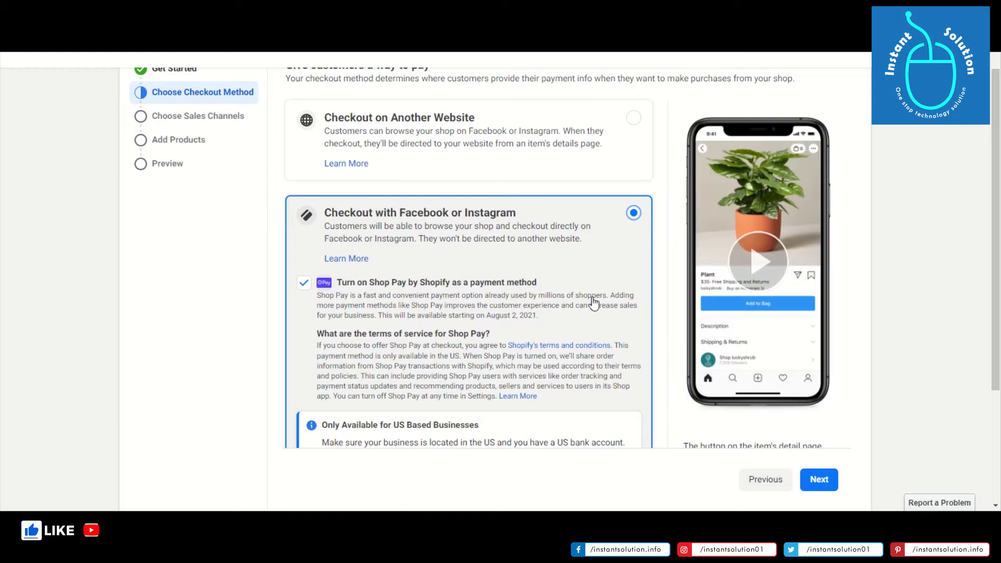
scroll(594, 302, down, 2)
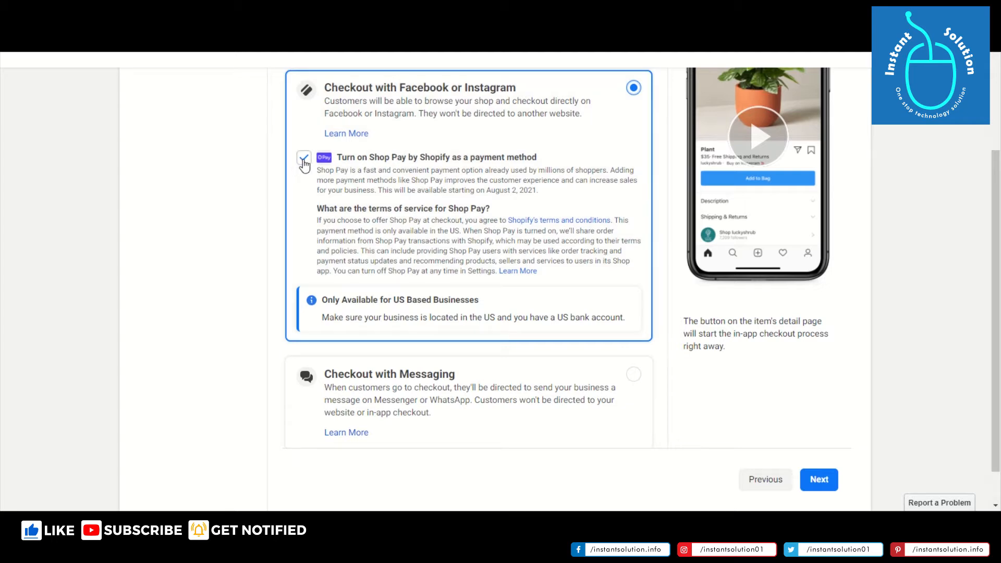
click(304, 158)
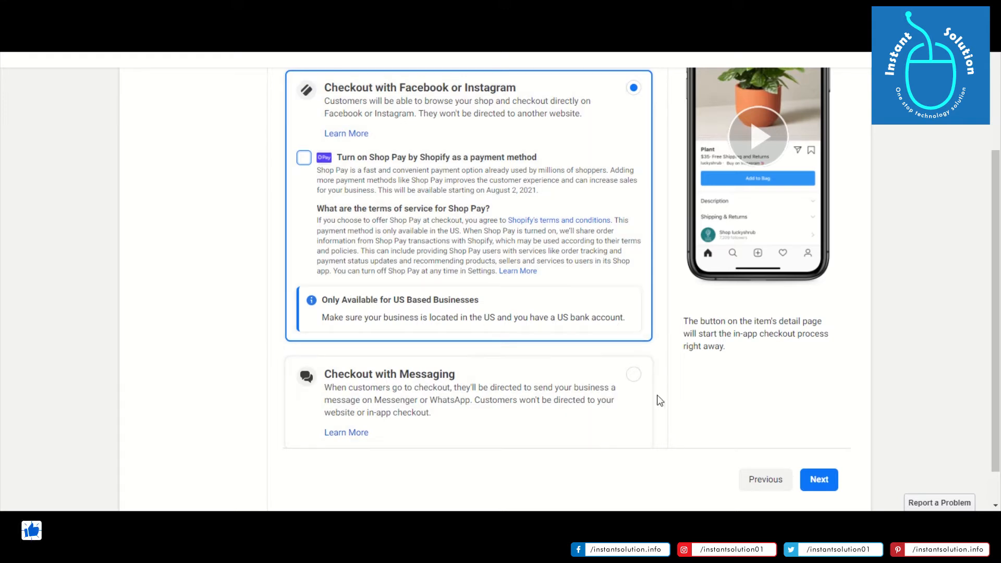
- Choose Checkout with Messaging as the shop's checkout method and continue to the sales channels
click(637, 378)
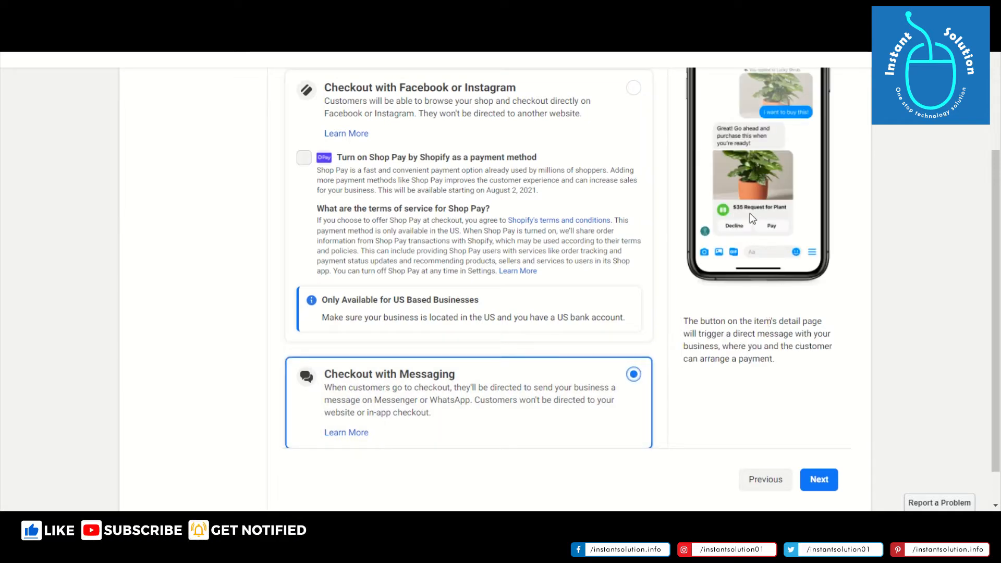
scroll(894, 274, up, 2)
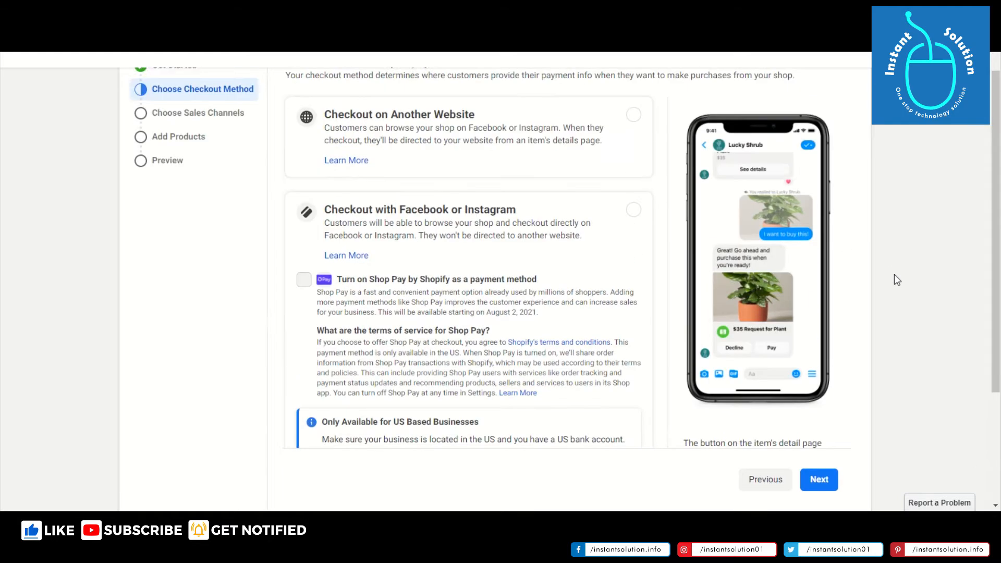
scroll(850, 265, down, 3)
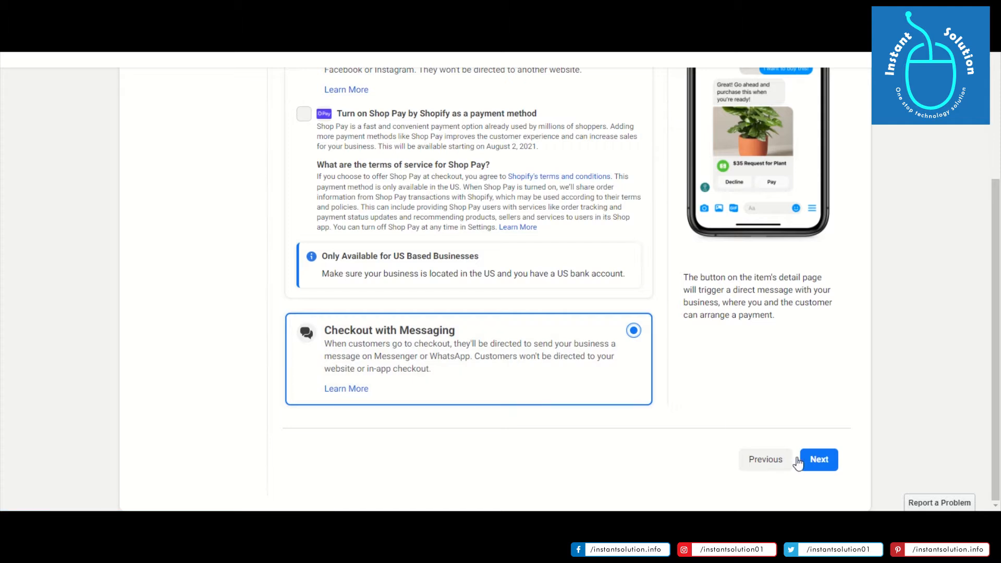
click(833, 467)
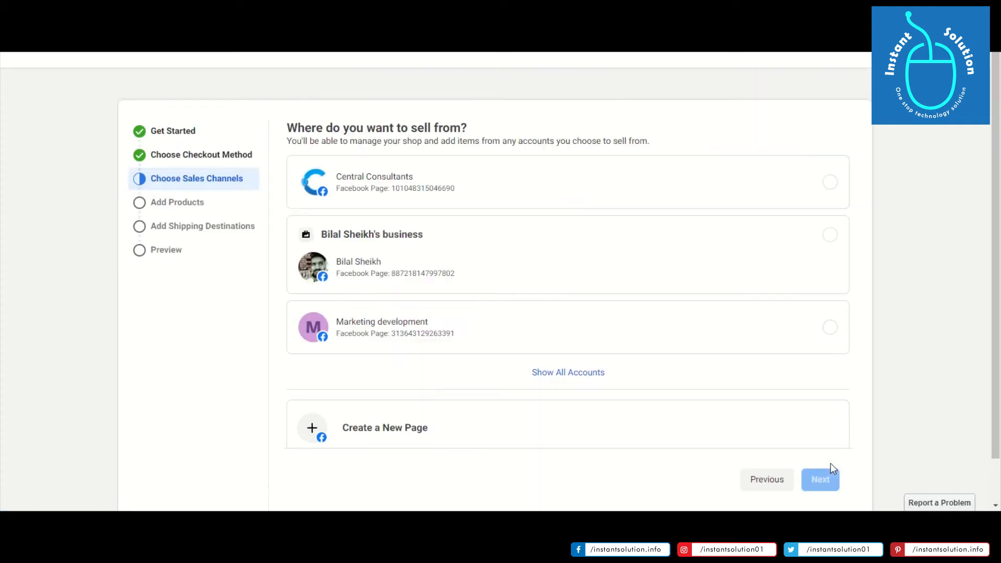
- Show all accounts, select the Instant Solution page as the sales channel and continue
click(568, 372)
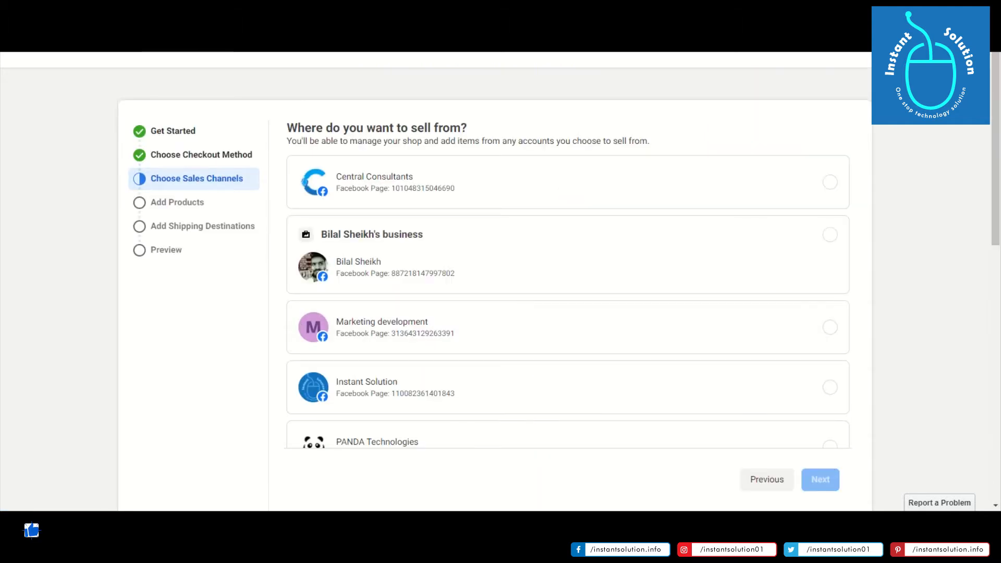
click(345, 397)
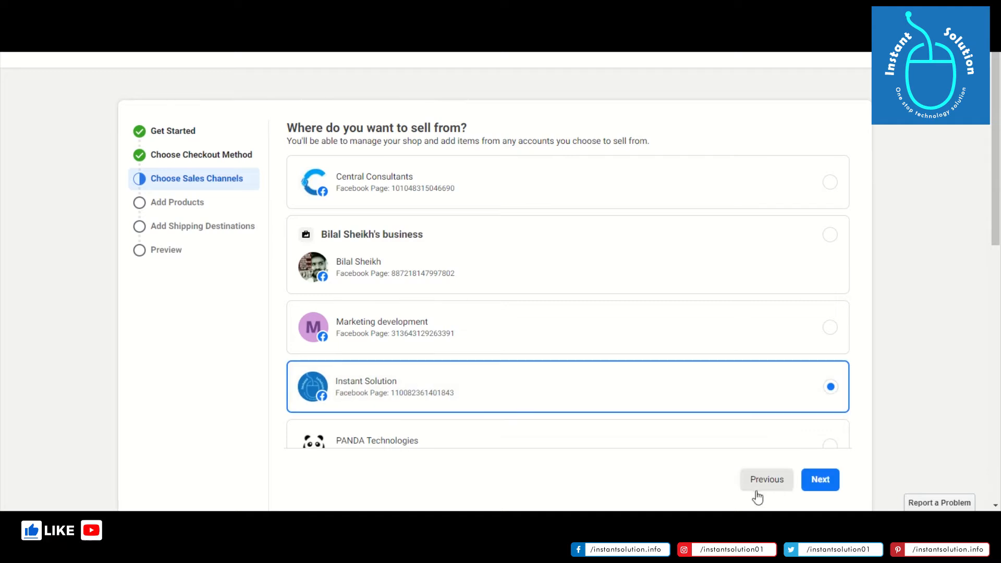
click(831, 482)
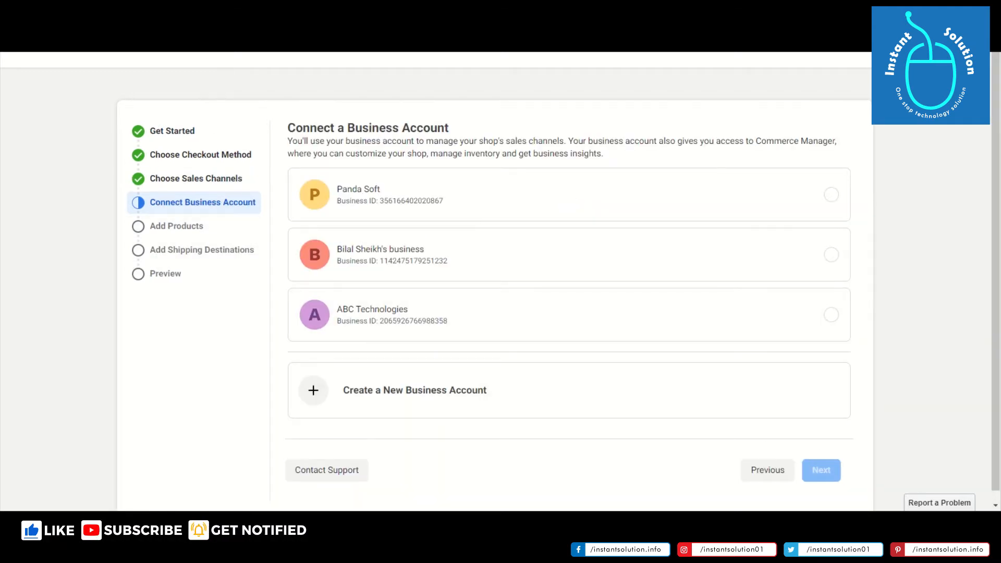
- Create a new business account named "Instant Solution Business" and fill in its business email
scroll(495, 300, down, 1)
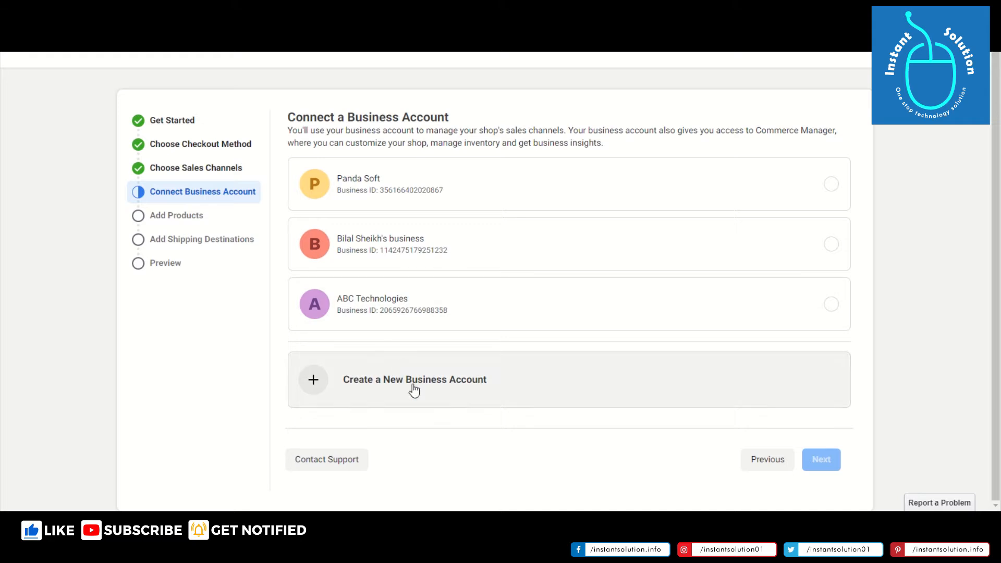
click(452, 388)
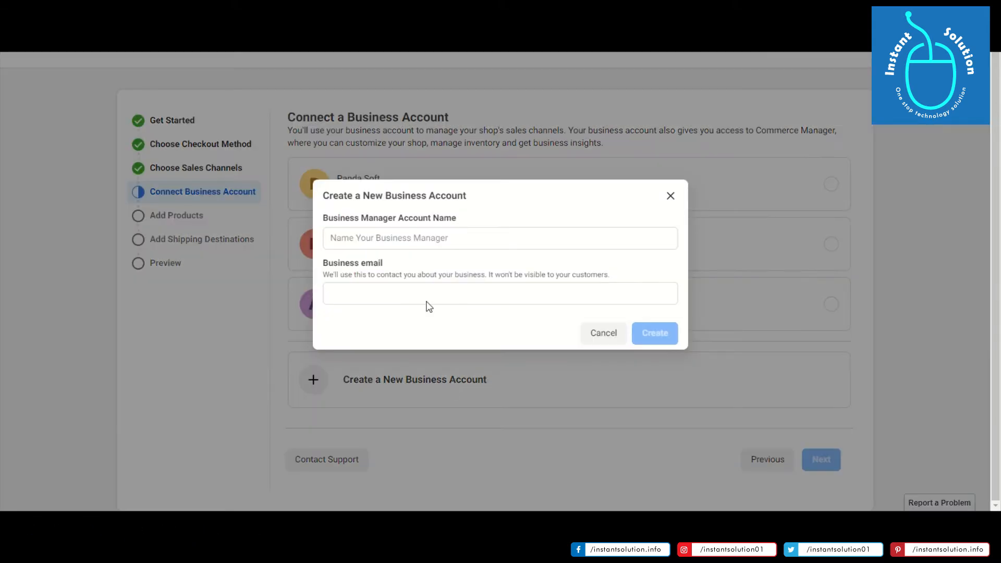
click(443, 233)
text(Instant So)
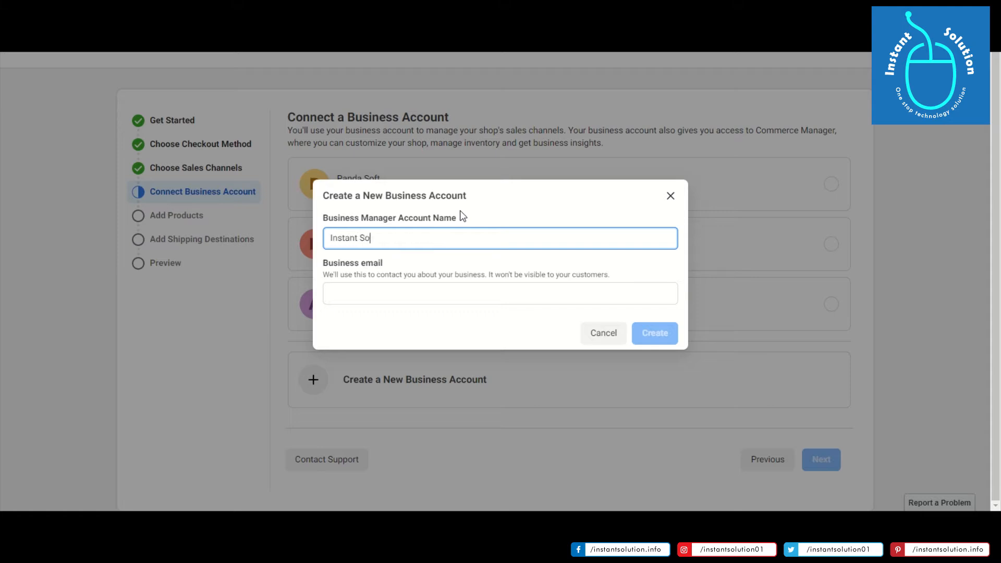
text(lution Business)
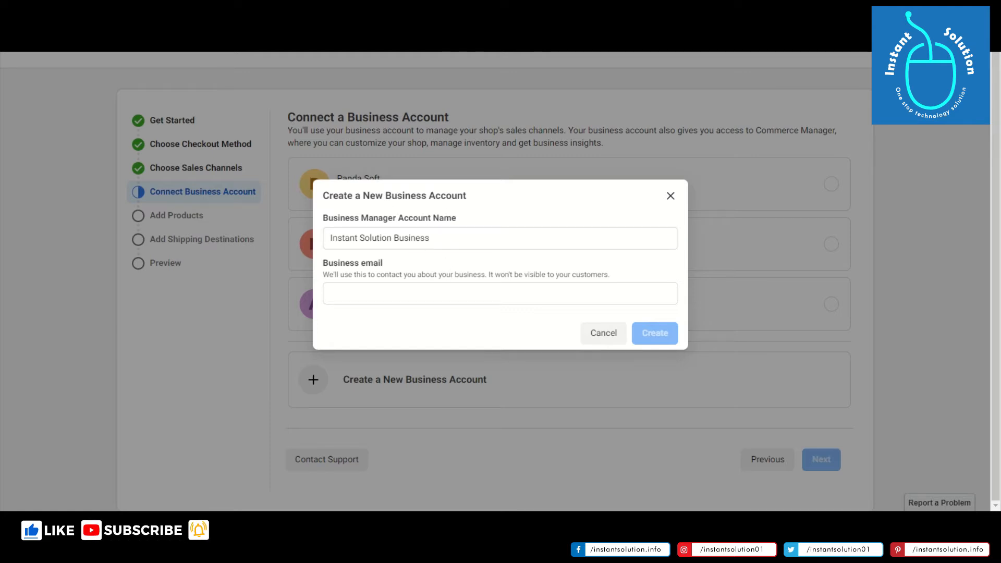
click(450, 294)
right_click(450, 294)
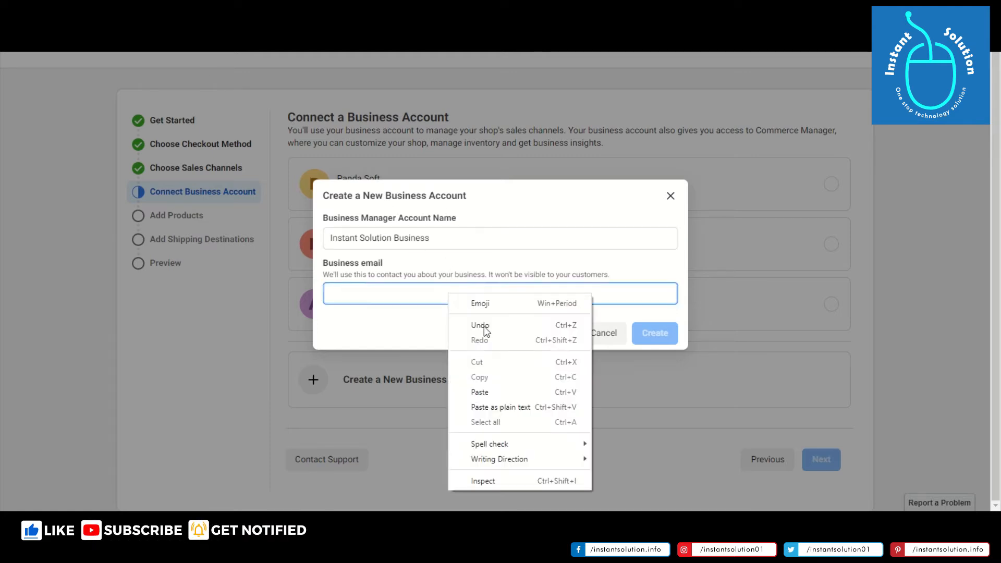
click(504, 390)
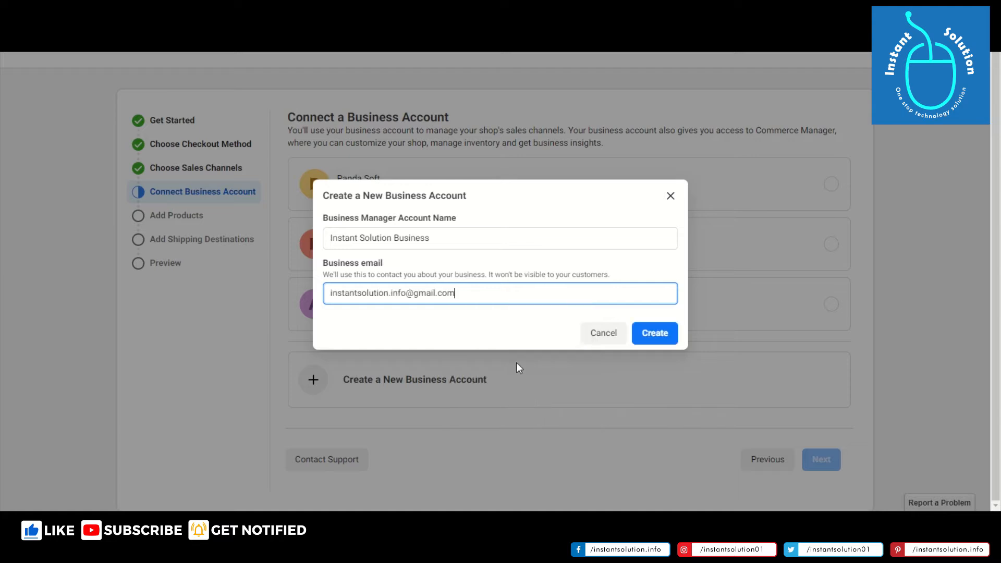
click(658, 339)
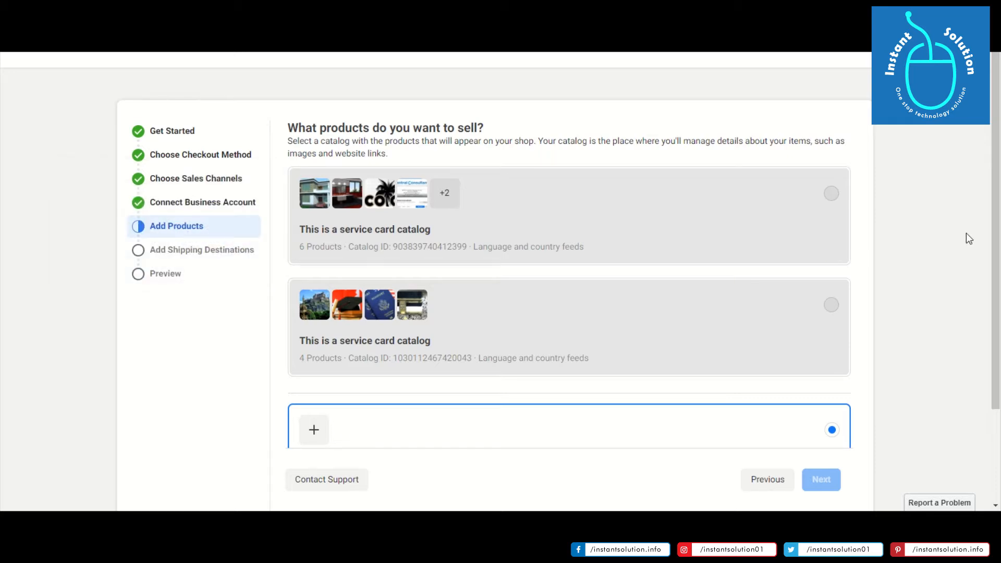
- Name the new product catalog "Ladies Fancy Dress" and continue to the shipping destinations
scroll(969, 239, down, 3)
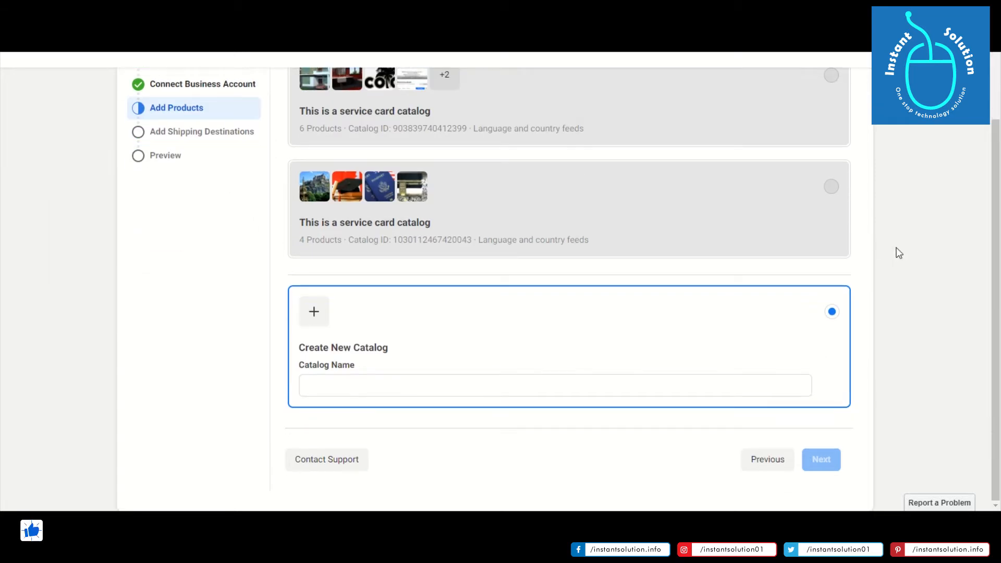
scroll(905, 301, up, 2)
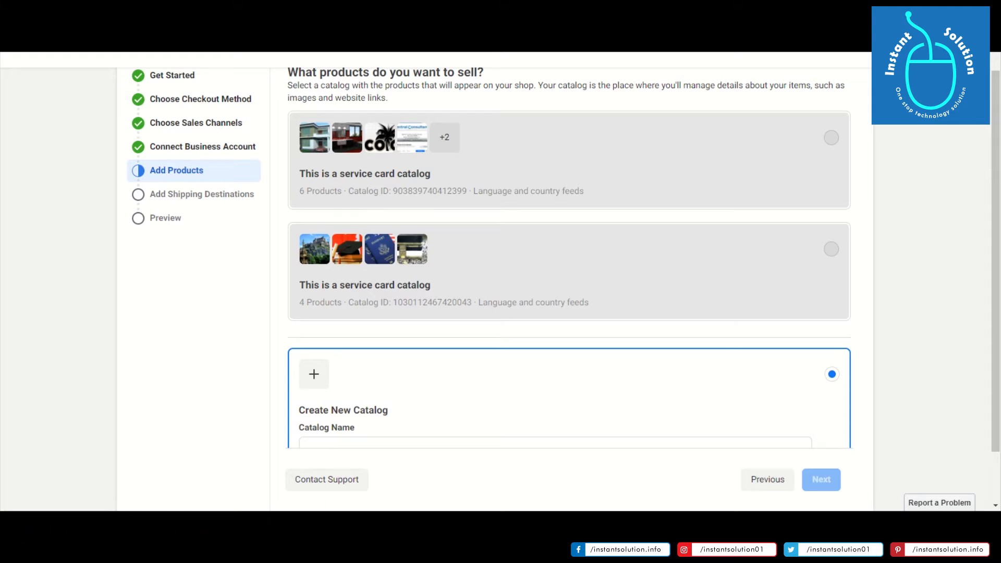
click(612, 443)
text(Ladies Fancy Dress)
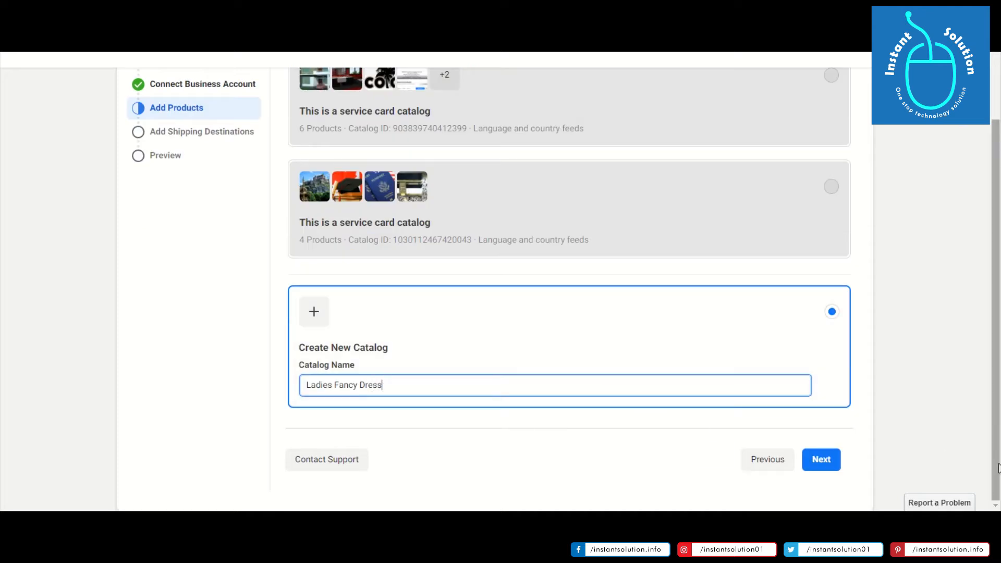
click(826, 468)
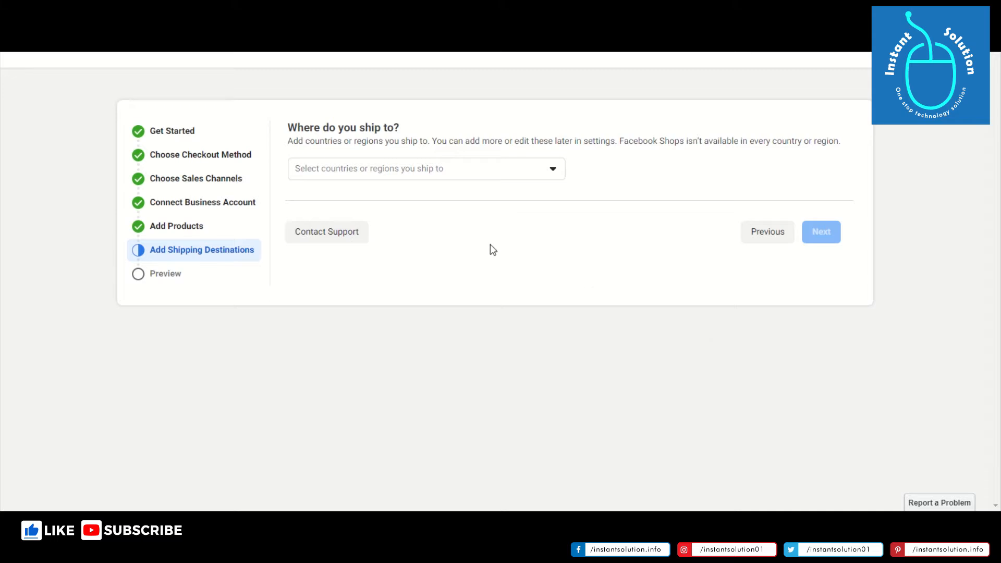
- Select Pakistan as the country the shop ships to and continue to the shop preview
click(453, 179)
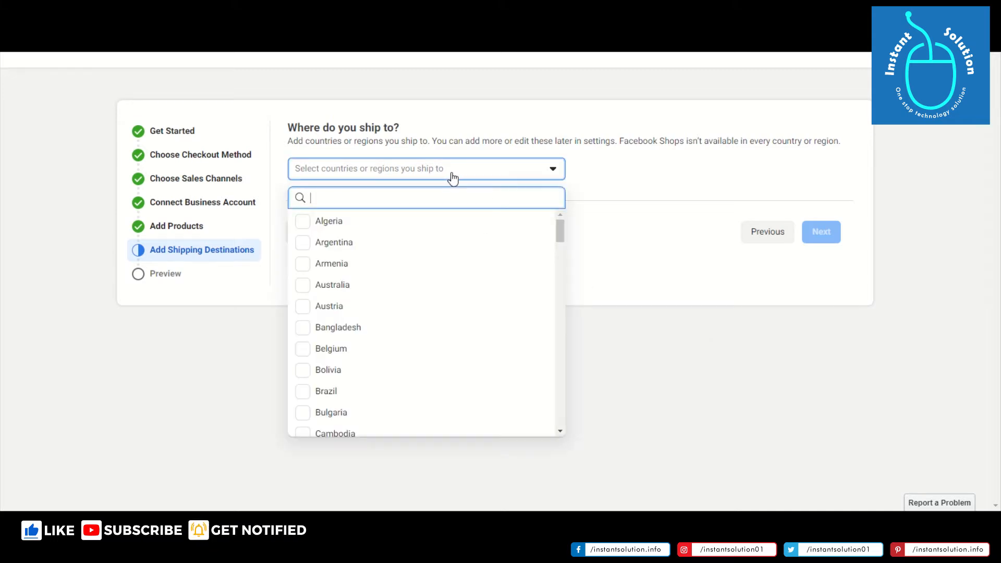
text(paki)
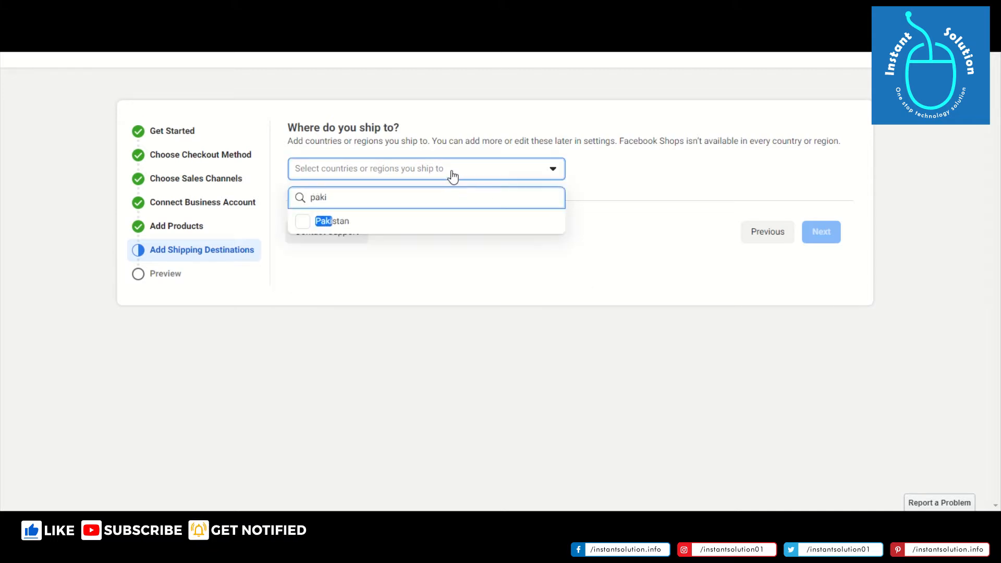
click(331, 226)
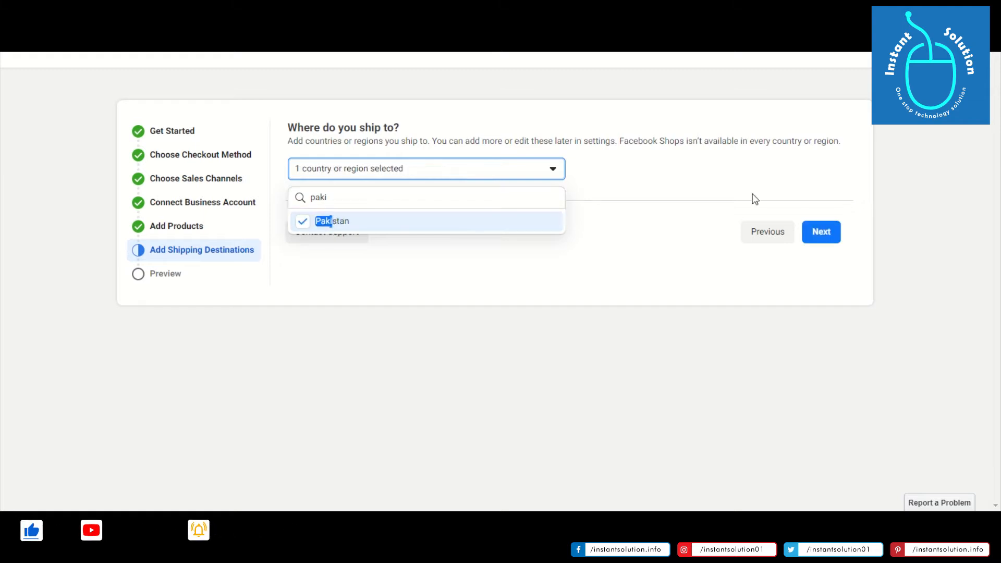
click(828, 236)
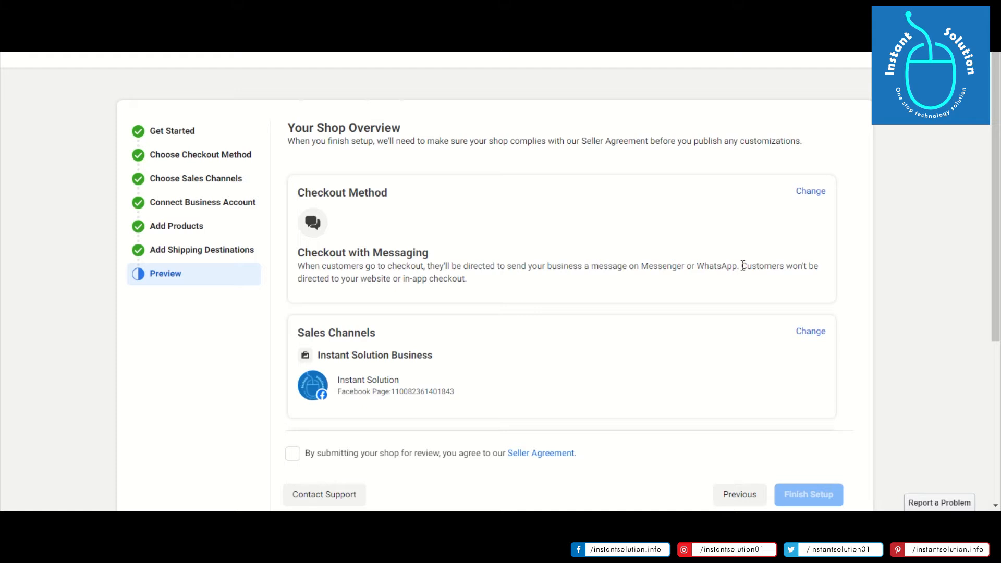
- Review the shop overview down to the shipping destinations, accept the Seller Agreement and finish the setup
scroll(744, 266, down, 3)
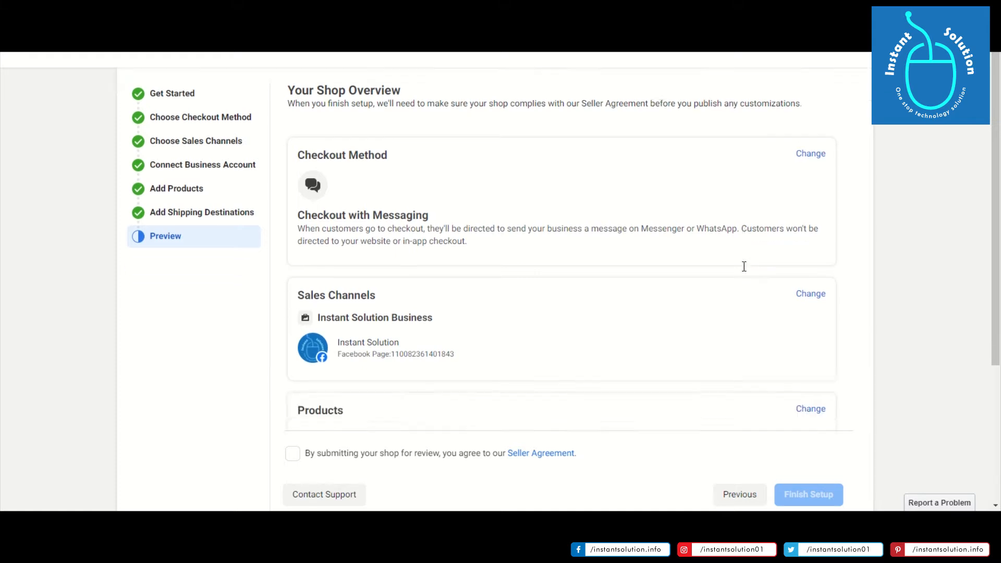
scroll(579, 248, up, 3)
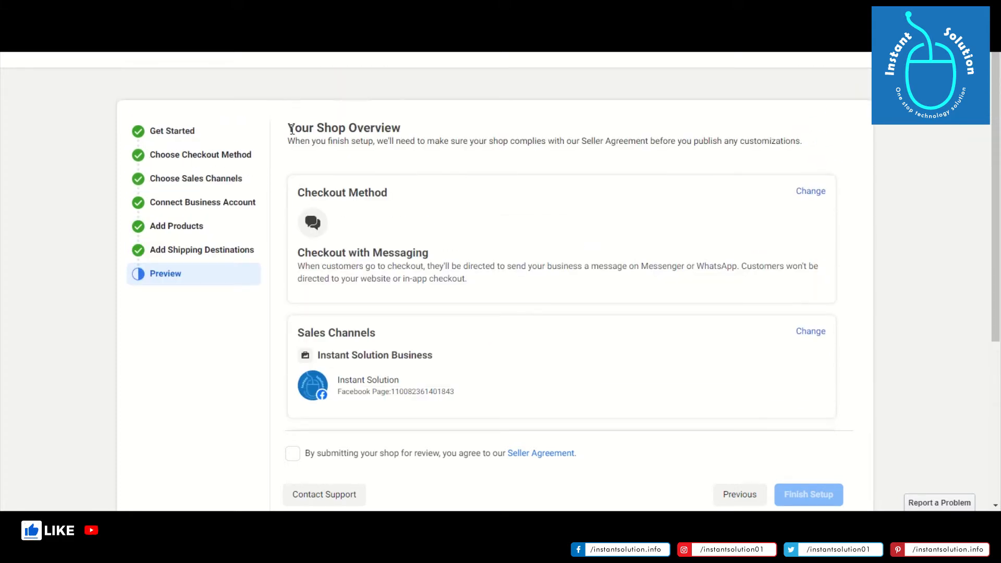
drag(305, 193, 387, 208)
drag(431, 253, 364, 253)
scroll(498, 251, down, 3)
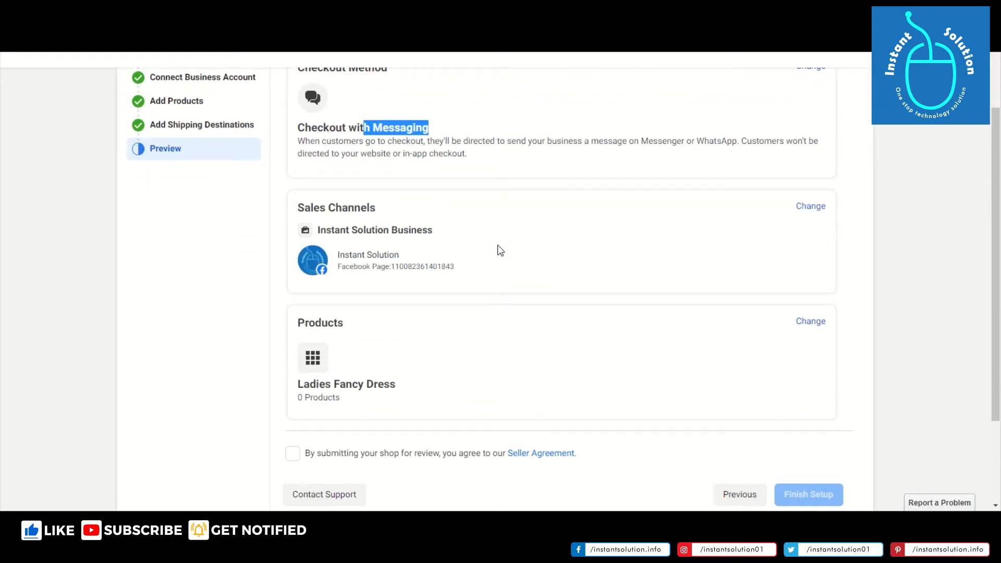
scroll(498, 251, down, 3)
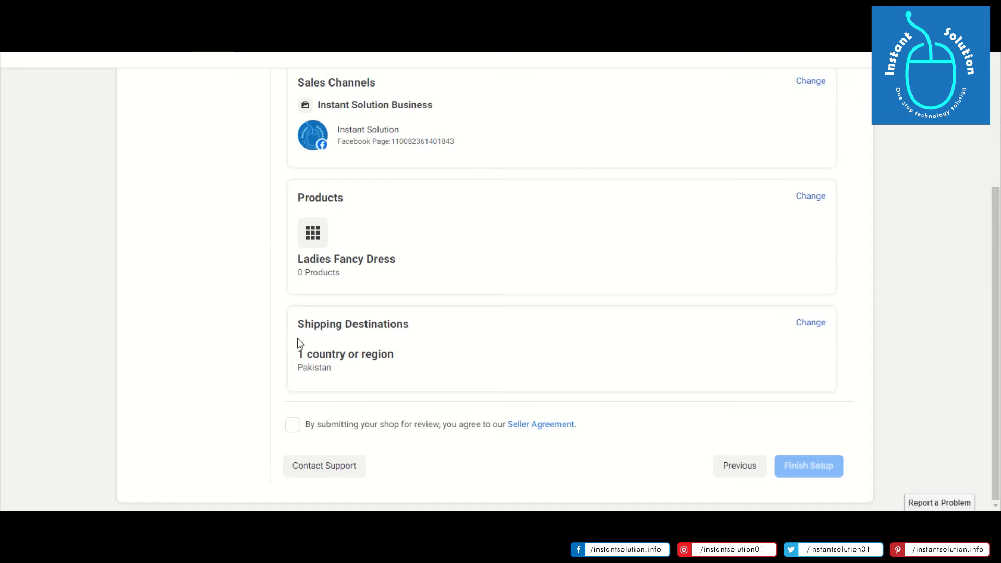
click(293, 425)
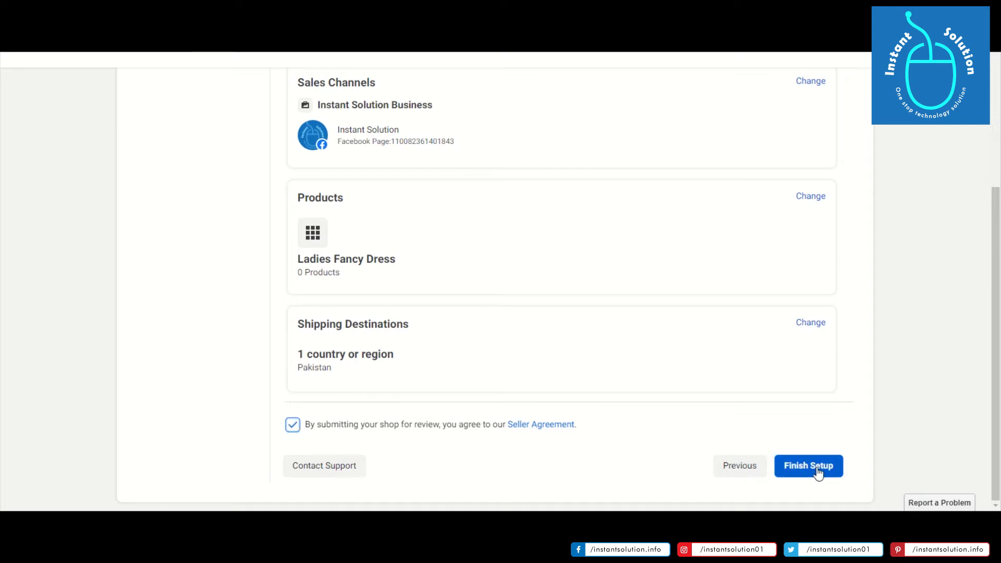
click(818, 469)
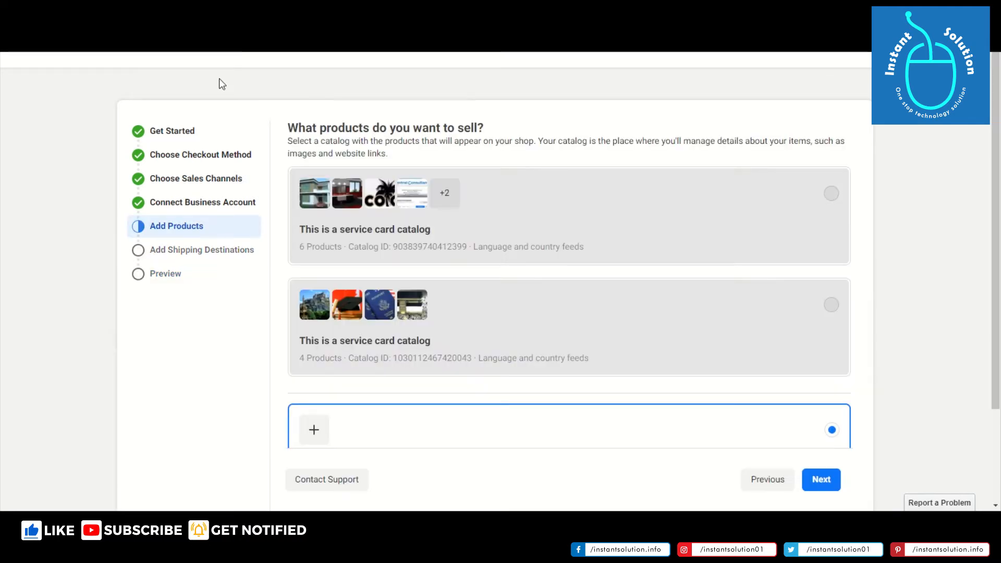
- Choose Ecommerce with Products as the type of the new catalog and continue to its settings
scroll(412, 270, down, 3)
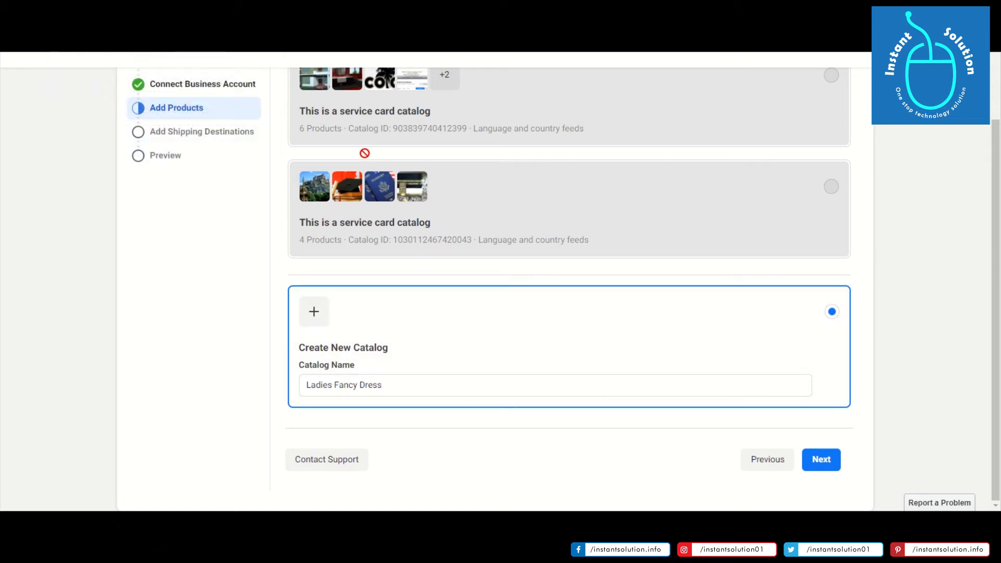
mouse_move(346, 188)
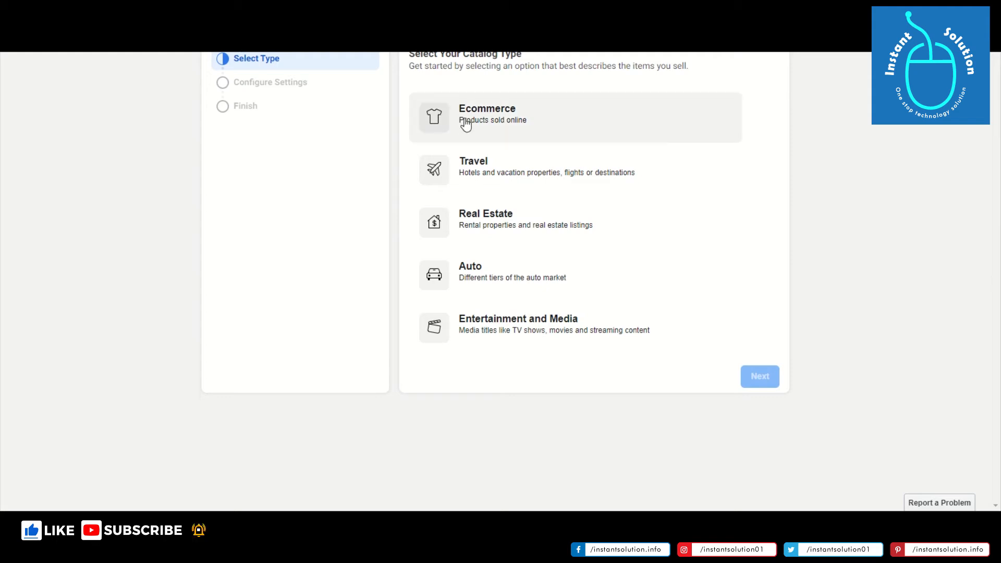
click(623, 122)
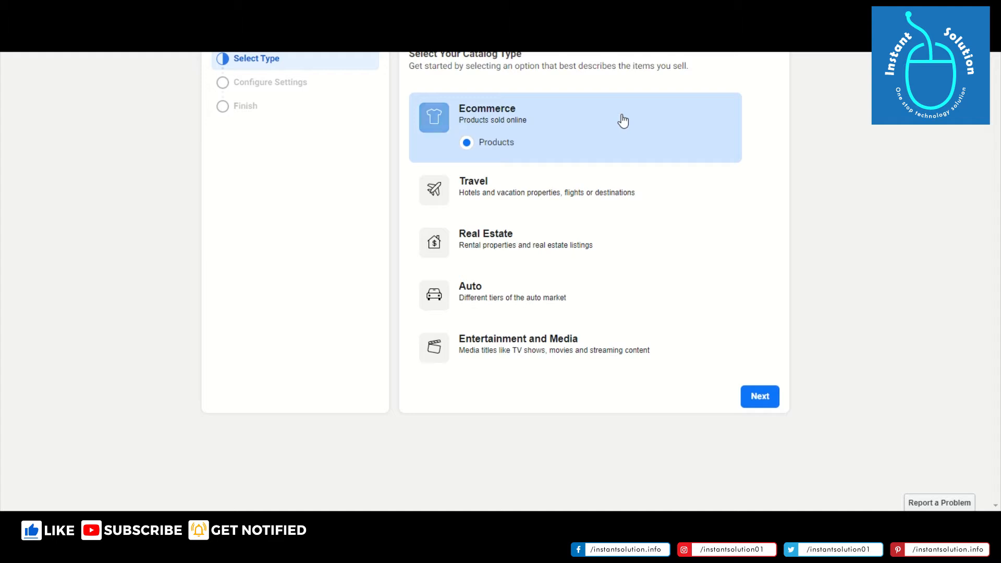
click(761, 398)
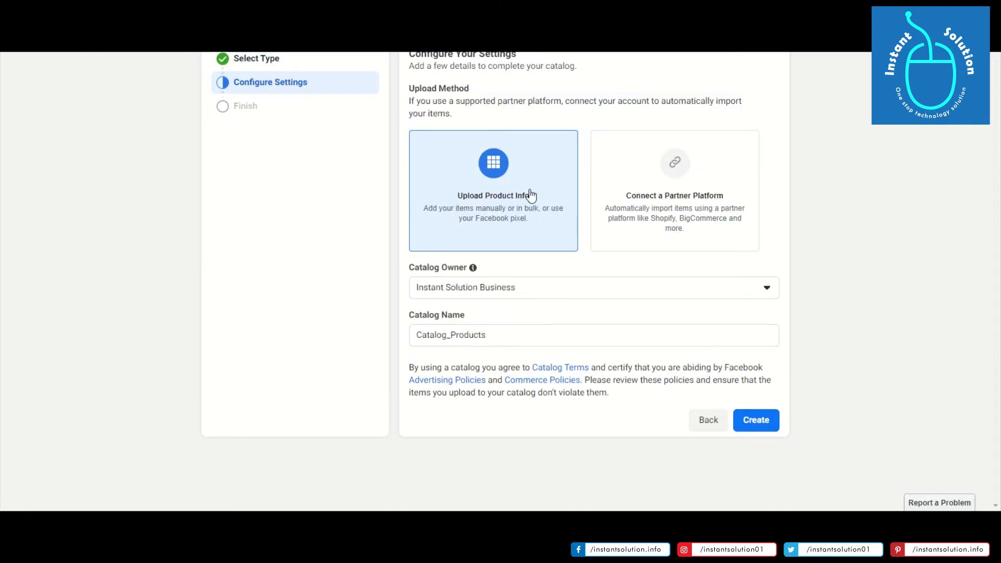
- Create the catalog "Ladies Fancy Dress" with Instant Solution Business as owner and Upload Product Info as upload method
click(546, 294)
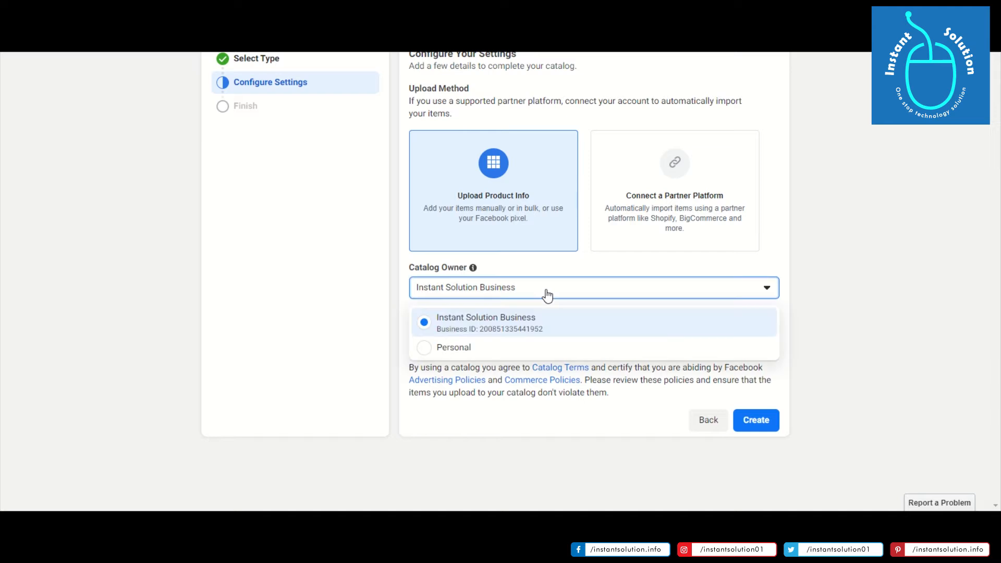
click(548, 296)
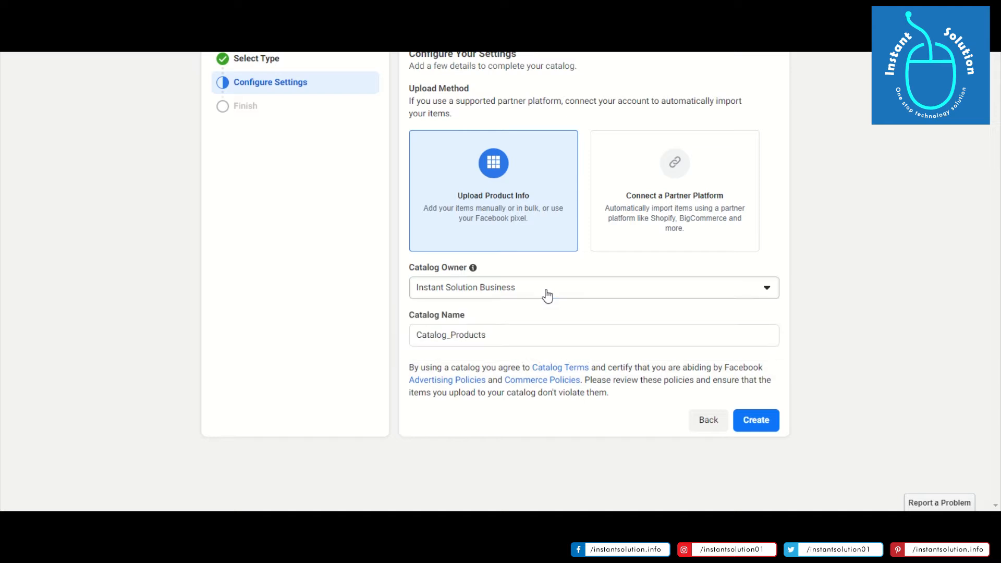
double_click(505, 336)
text(L)
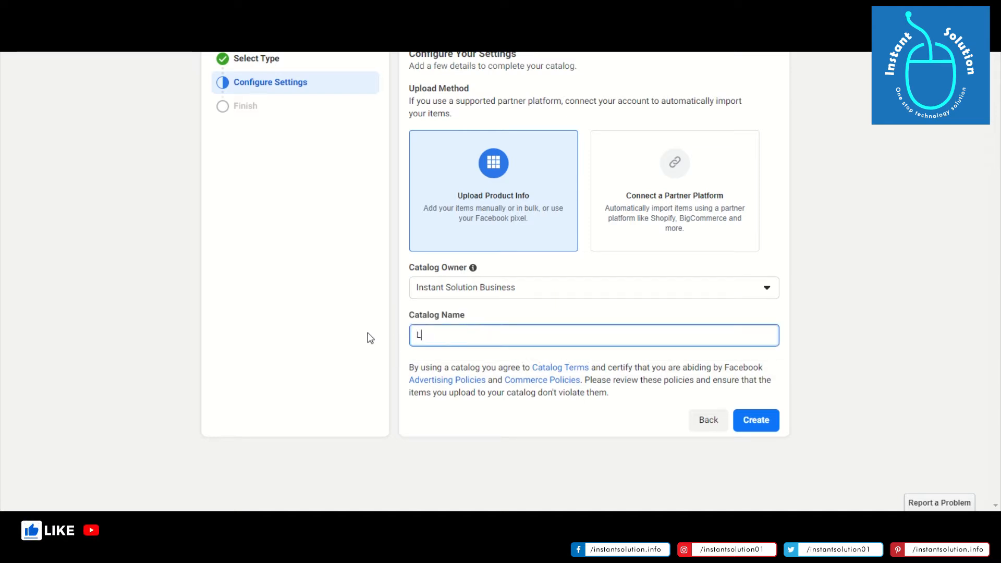
text(adies Fancy Dress)
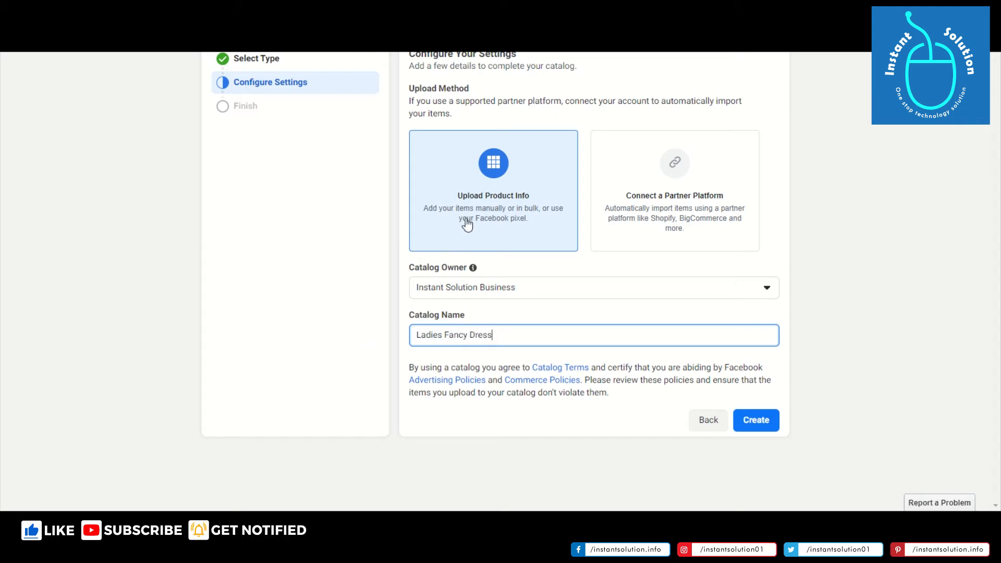
click(494, 168)
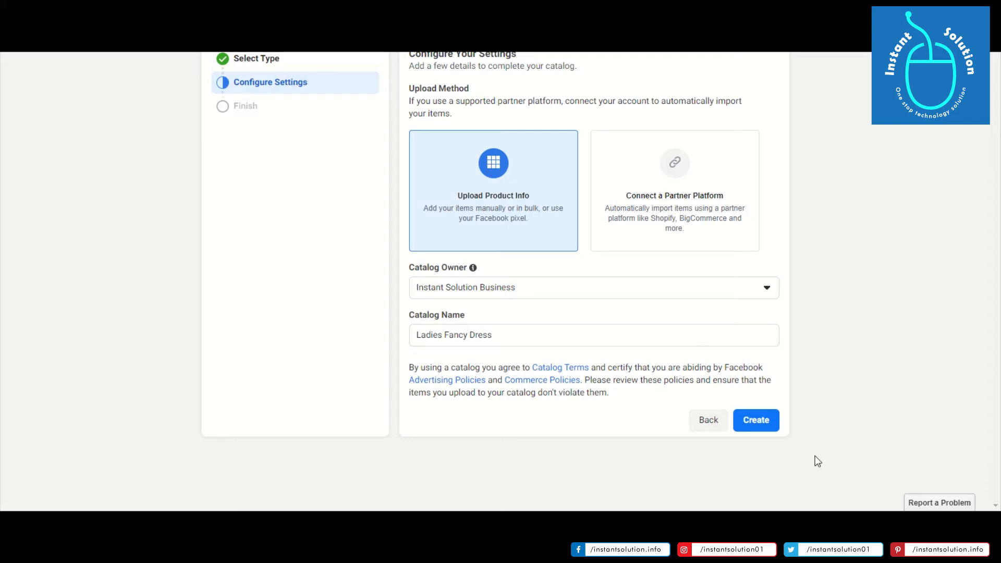
click(761, 422)
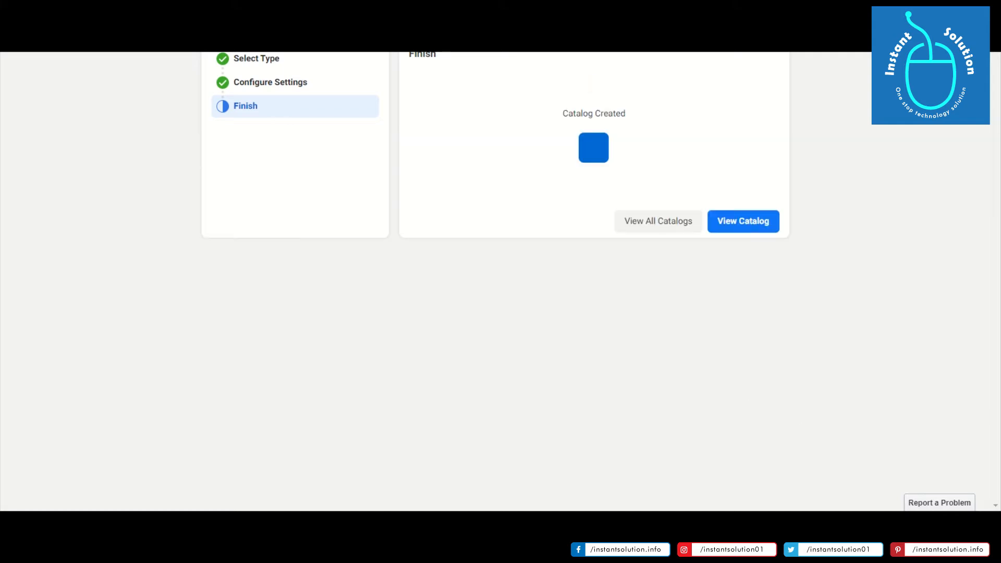
- View the new catalog, dismiss the introductory tip and start adding one item to its item list
click(776, 231)
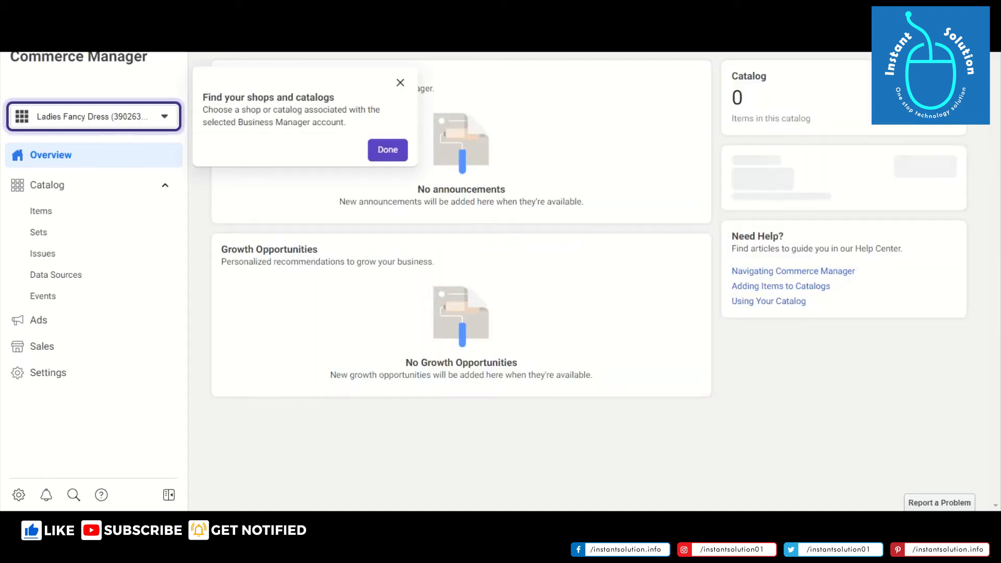
click(386, 151)
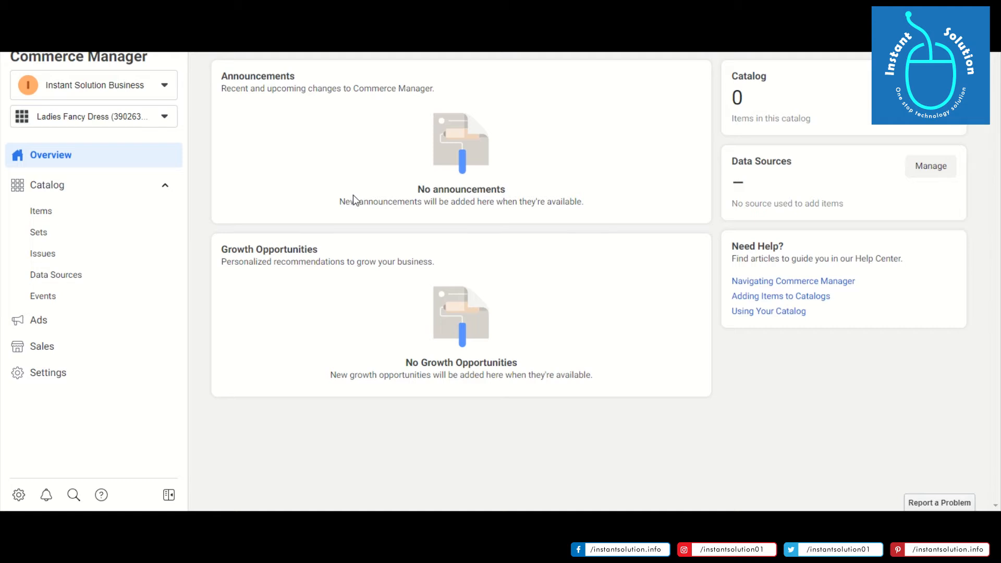
click(83, 215)
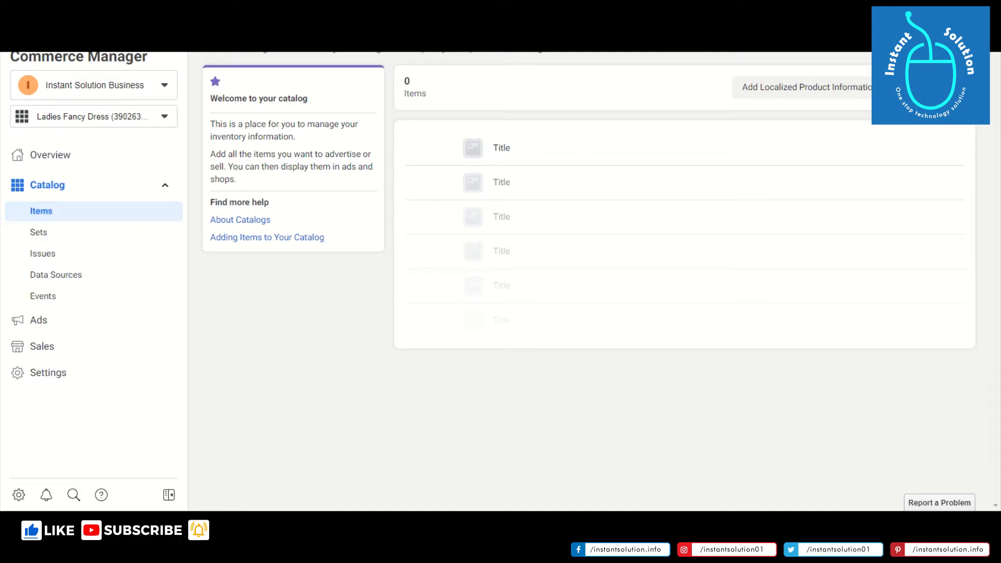
click(931, 87)
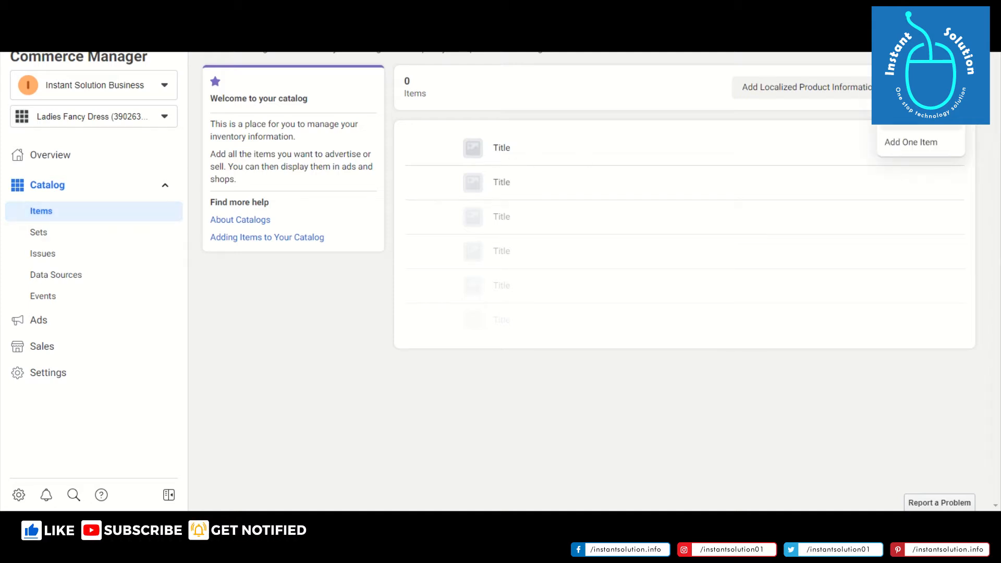
click(937, 151)
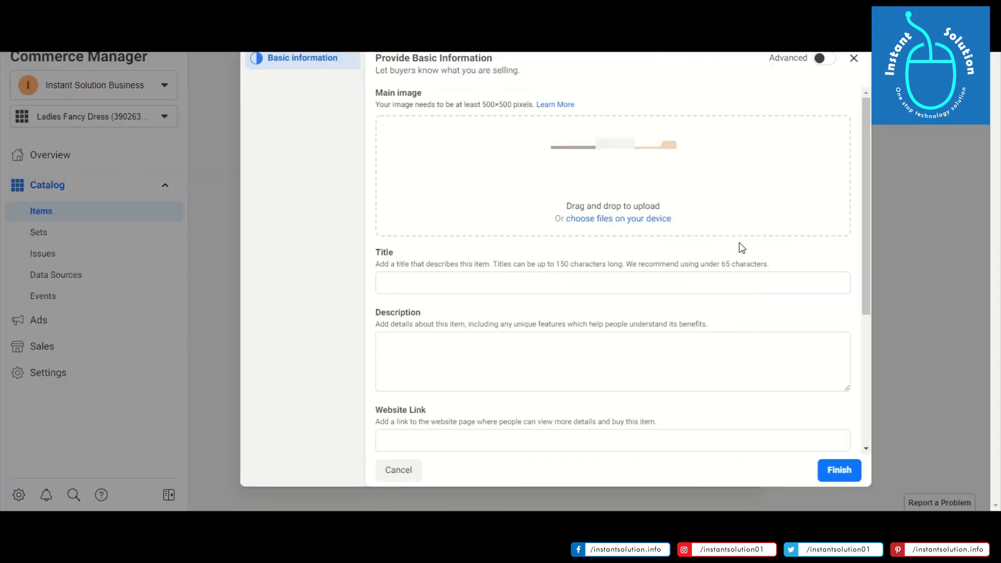
- Title the item "Fancy Party Dress" and fill in the "Sed ut perspiciatis" placeholder description and a price of Rs1,200.00
click(538, 283)
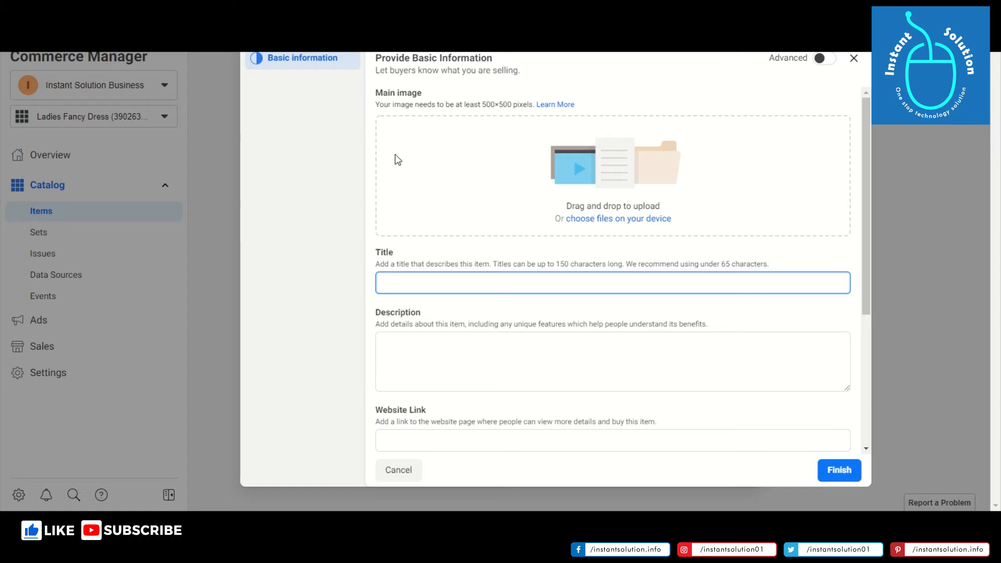
text(Lad)
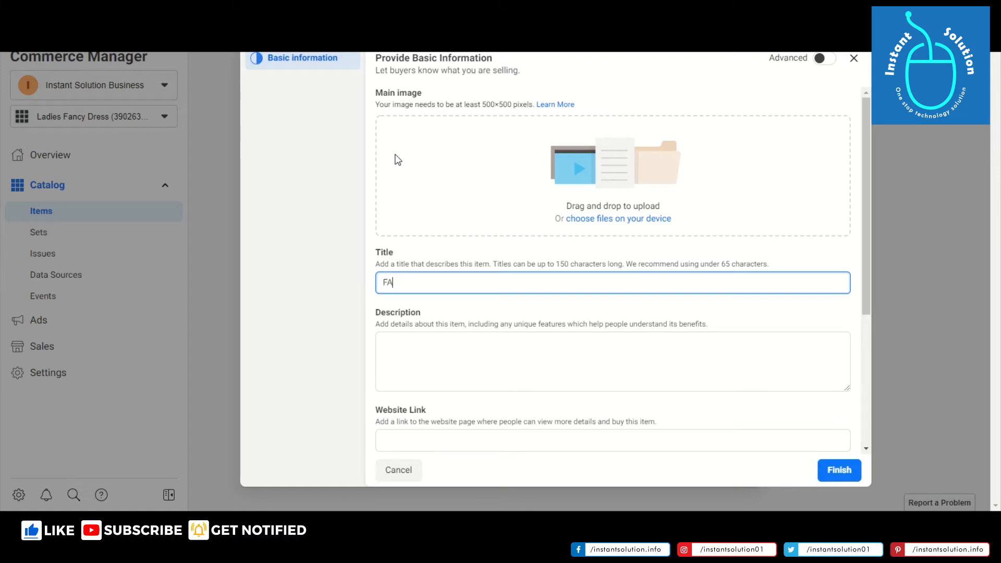
key(BackSpace)
key(BackSpace)
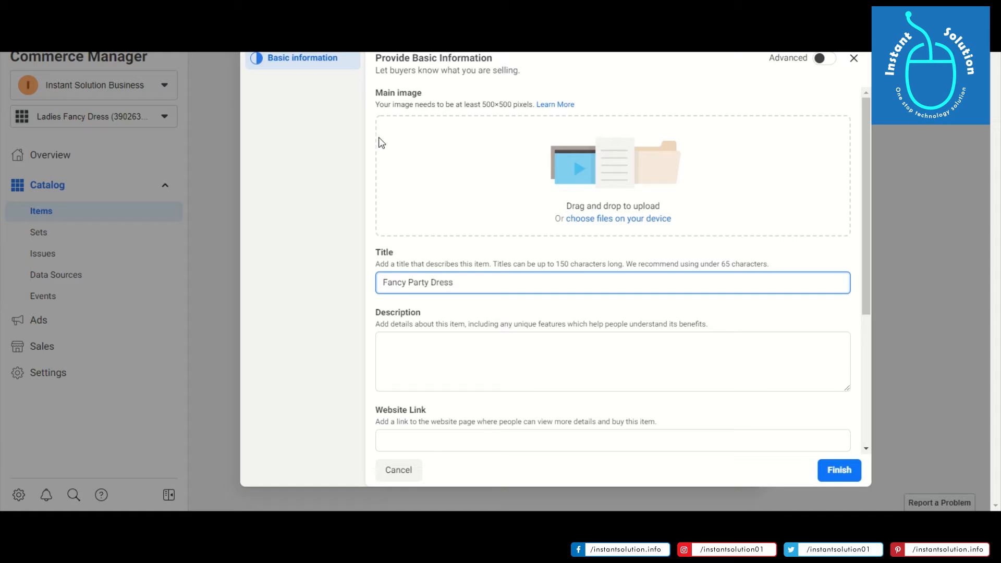
key(Tab)
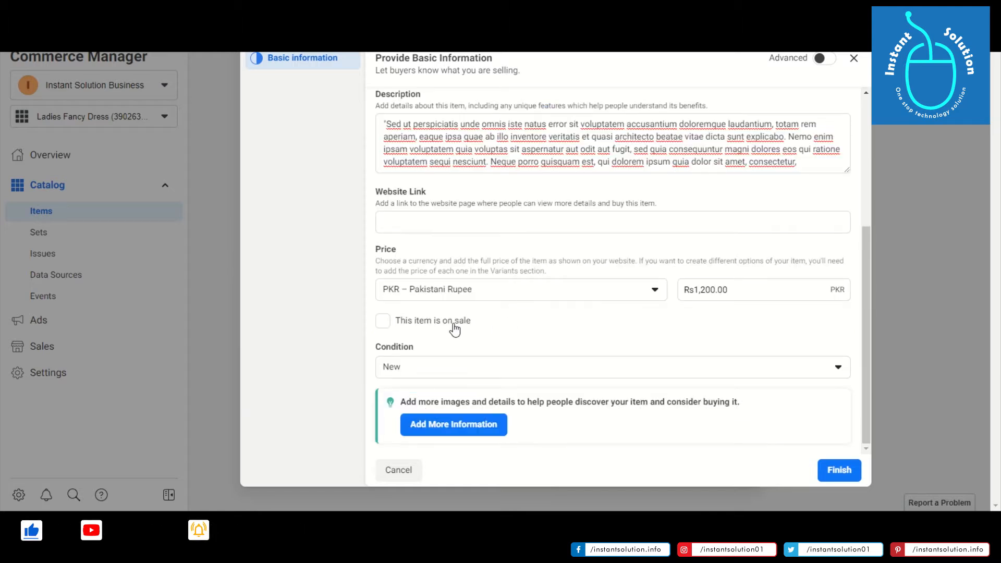
- Mark the item as on sale with a regular price of Rs1,800.00 and a sale price of Rs1,200.00, and try to finish it
click(456, 324)
scroll(598, 325, down, 1)
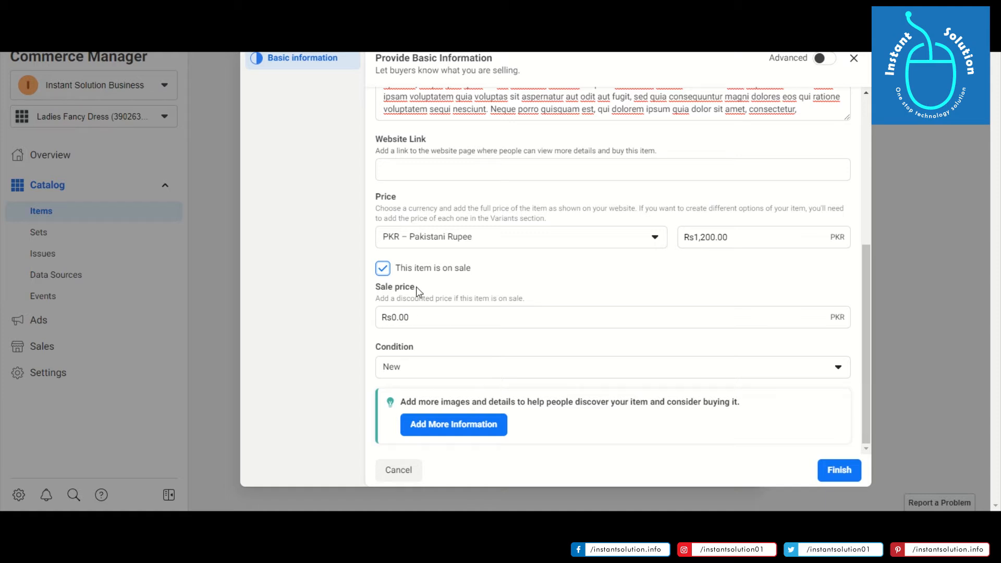
click(703, 239)
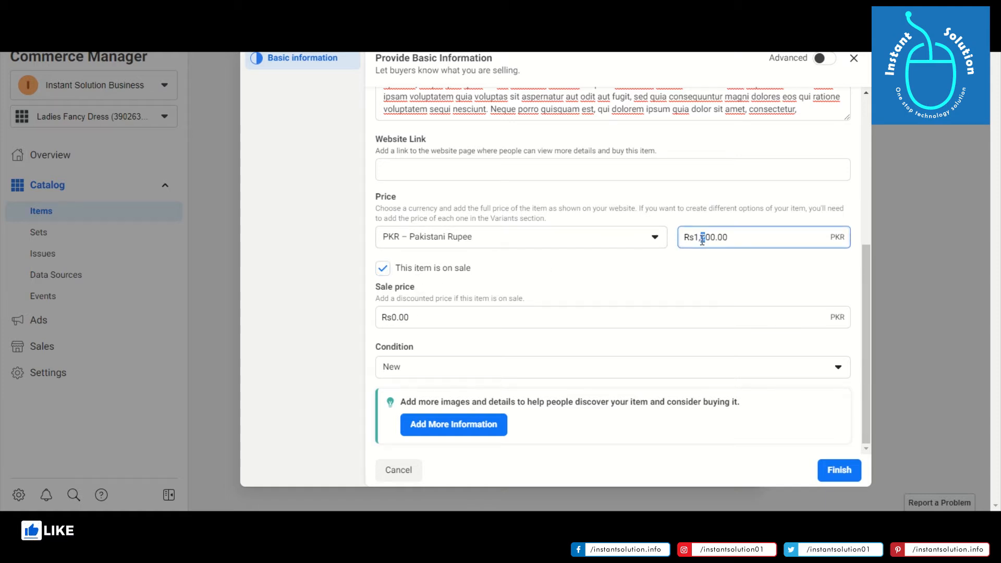
text(8)
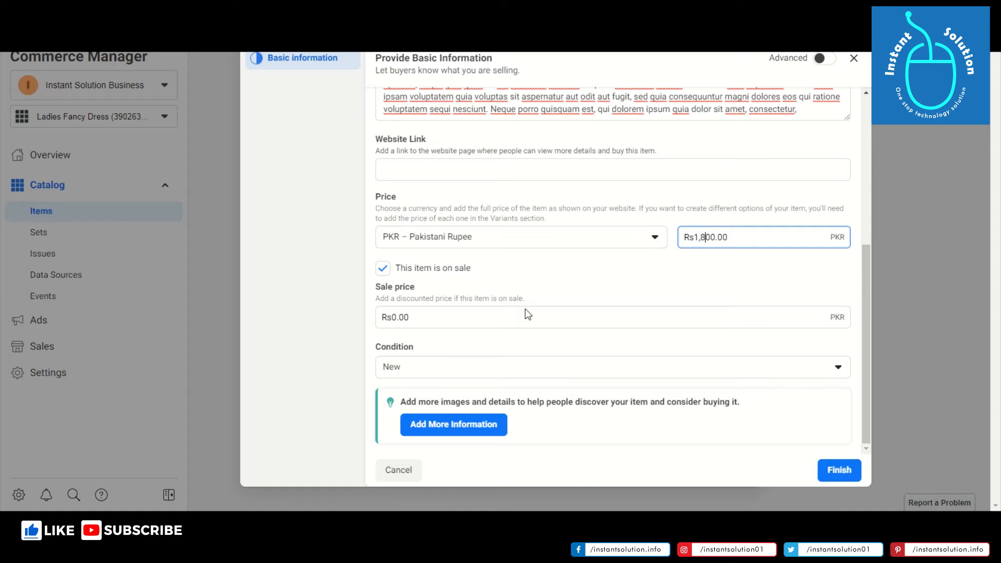
double_click(395, 317)
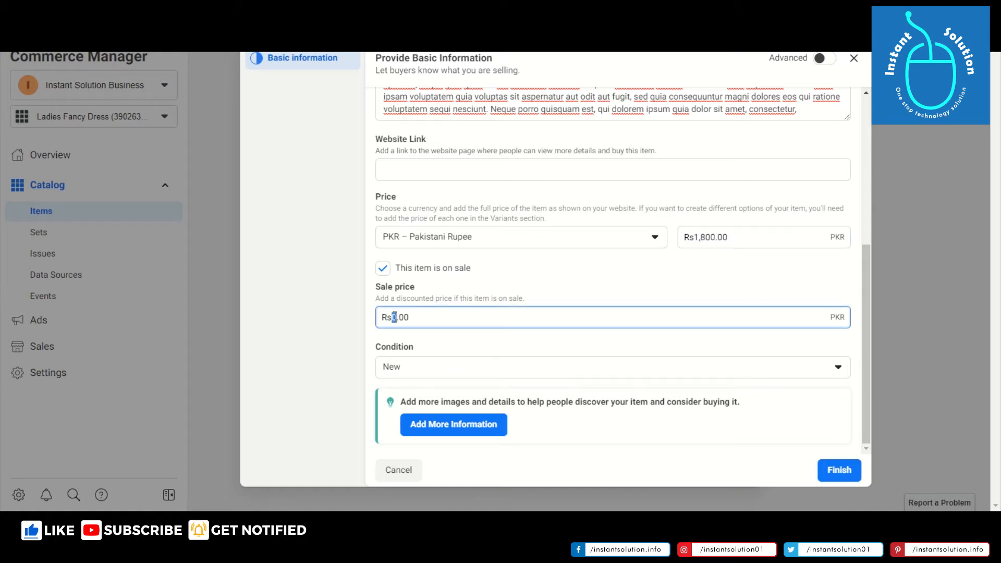
text(1200)
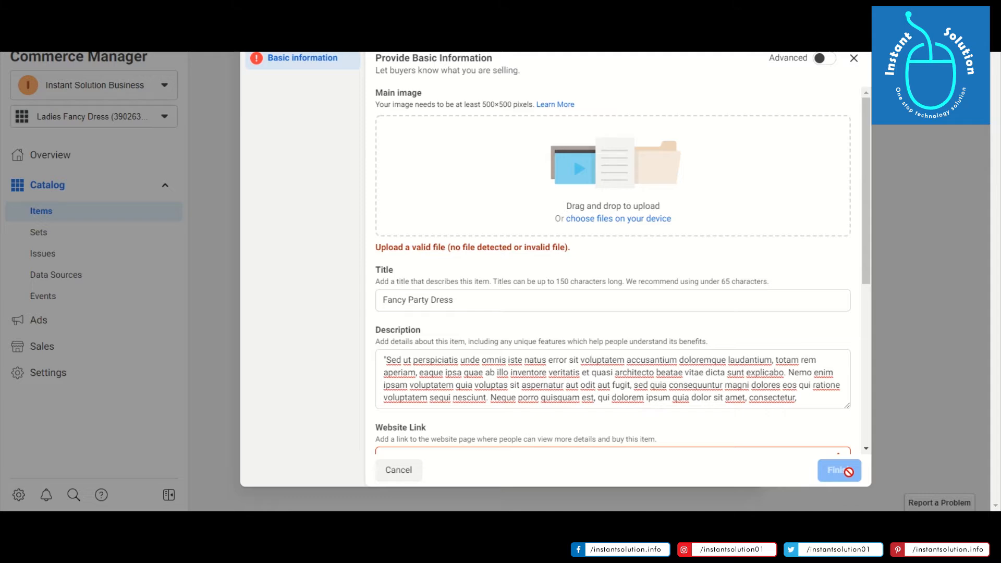
scroll(621, 281, down, 3)
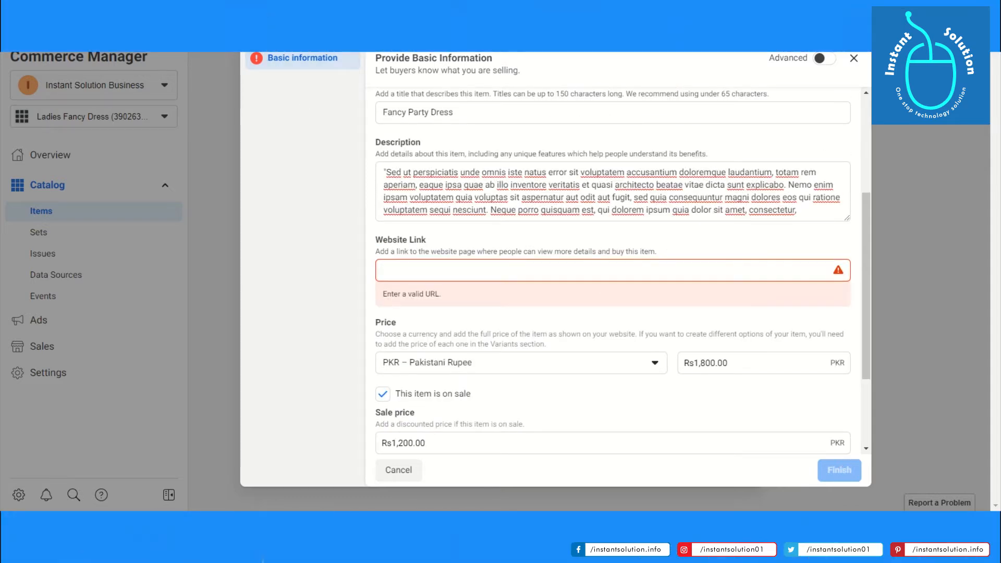
- Upload ladies-unstiched-suit-material-500x500 from the reserved data folder as the item's main image
scroll(530, 167, up, 3)
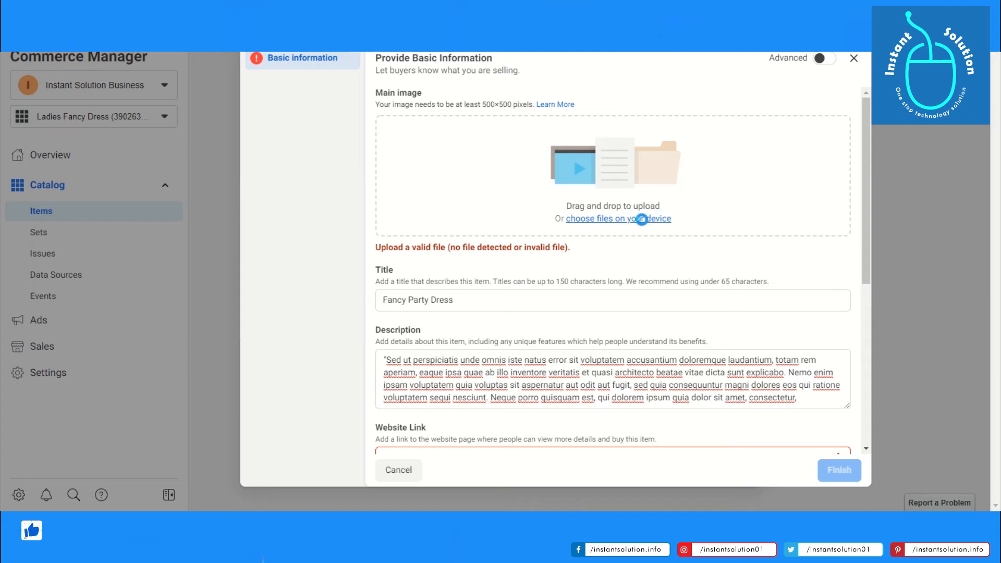
click(649, 219)
click(211, 108)
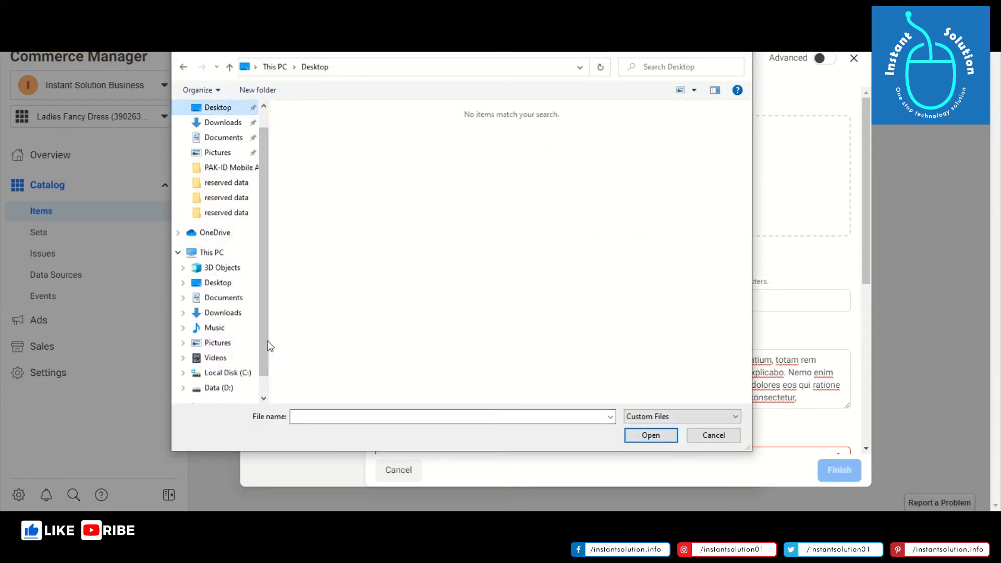
click(226, 182)
click(514, 138)
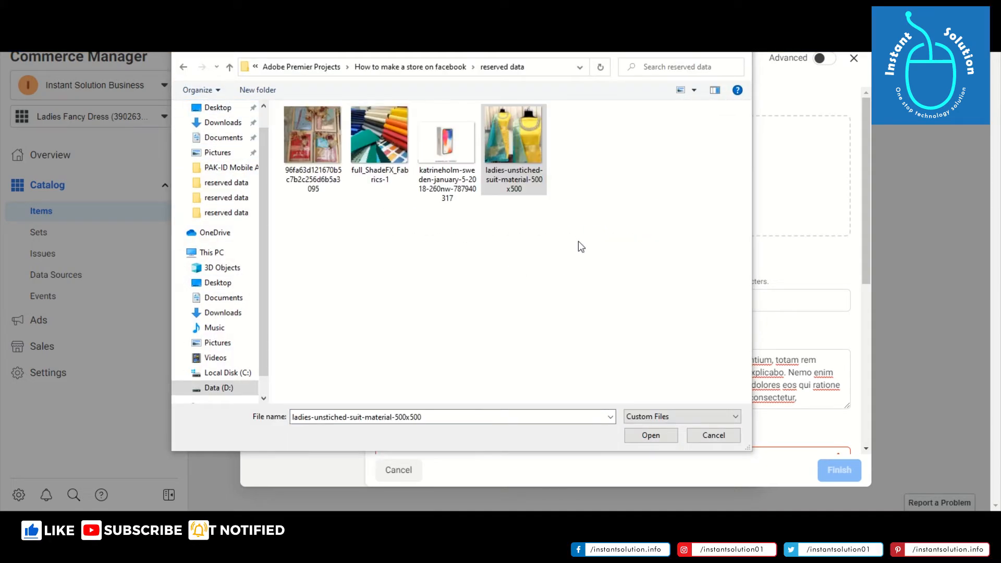
key(Return)
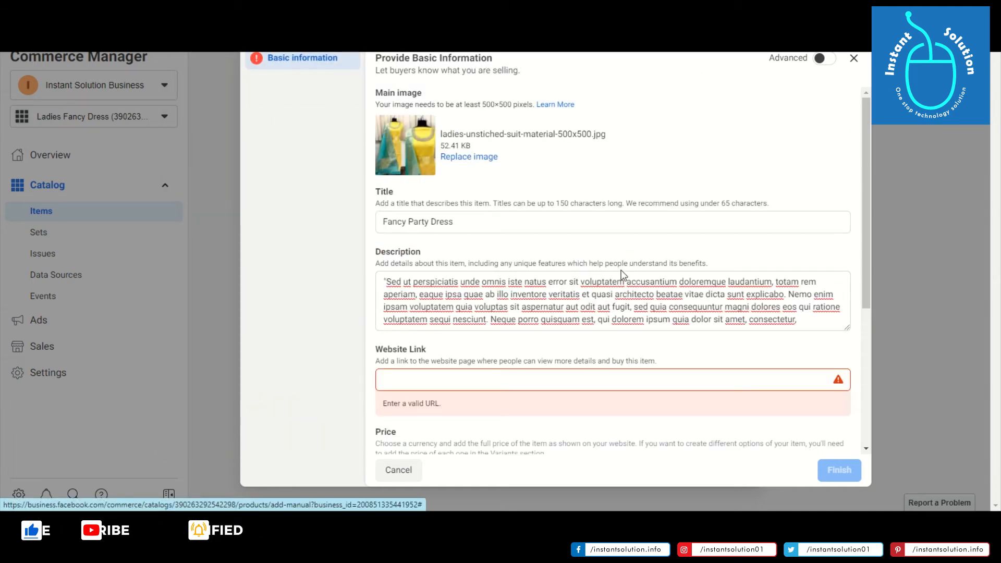
scroll(620, 276, down, 2)
scroll(620, 277, down, 1)
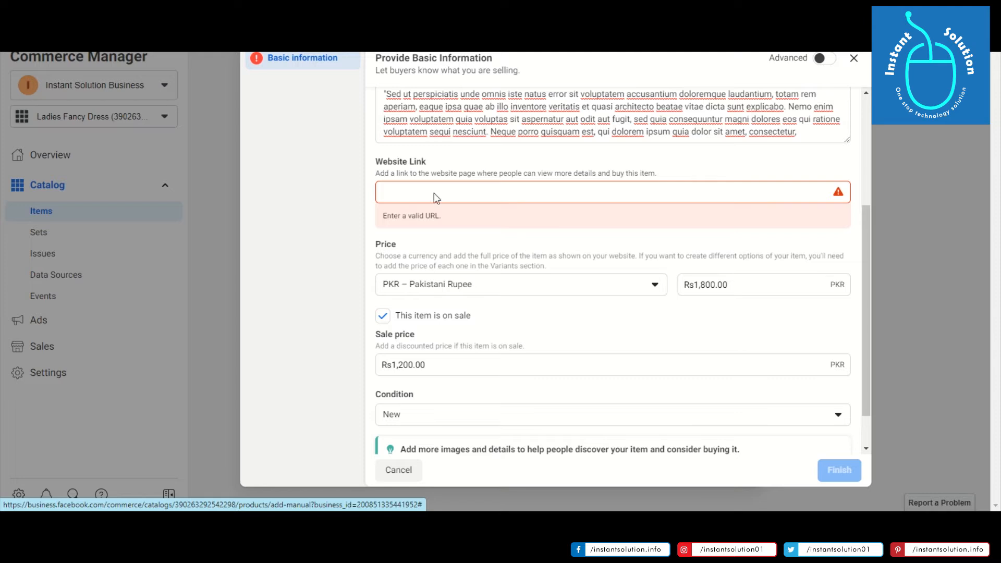
click(610, 192)
text(https://www.facebook.com/instantsolution.info)
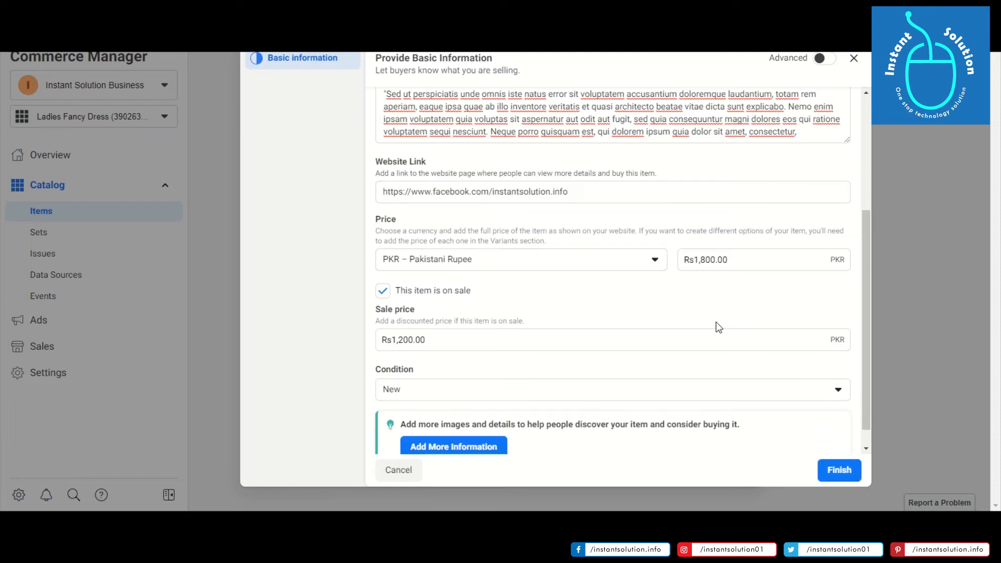
scroll(719, 321, down, 1)
click(837, 470)
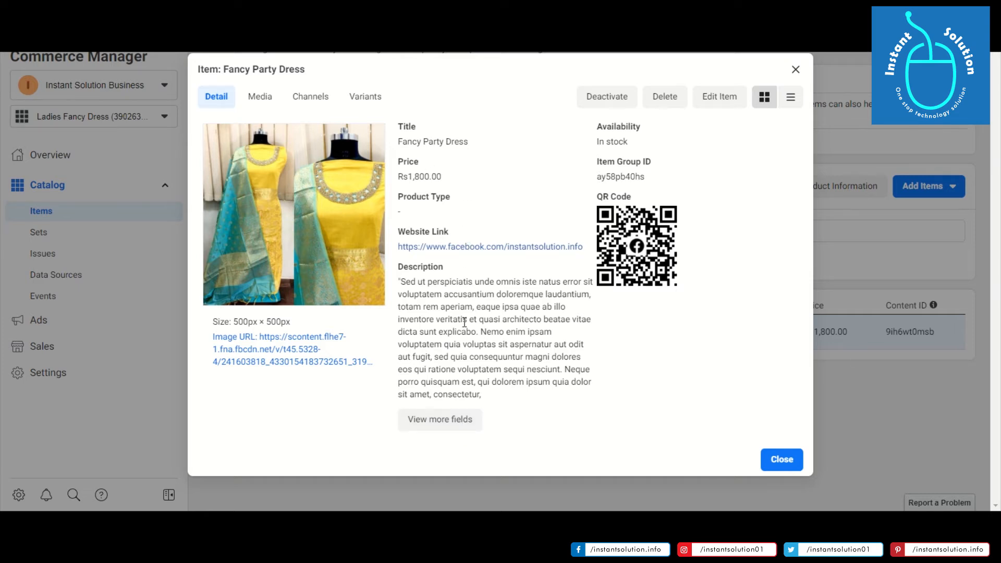
- Review the media and channels information of the Fancy Party Dress item
click(260, 97)
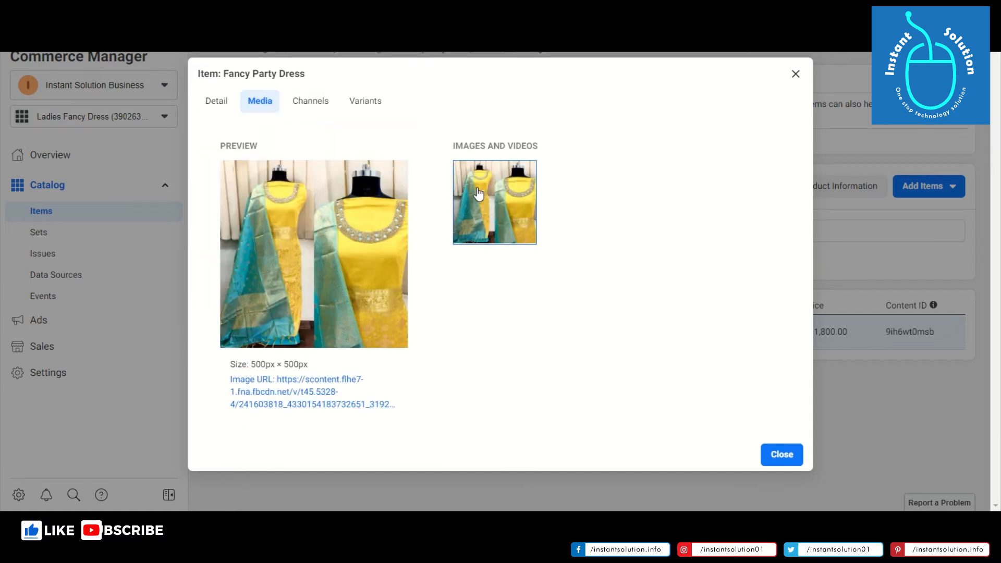
click(316, 102)
click(219, 133)
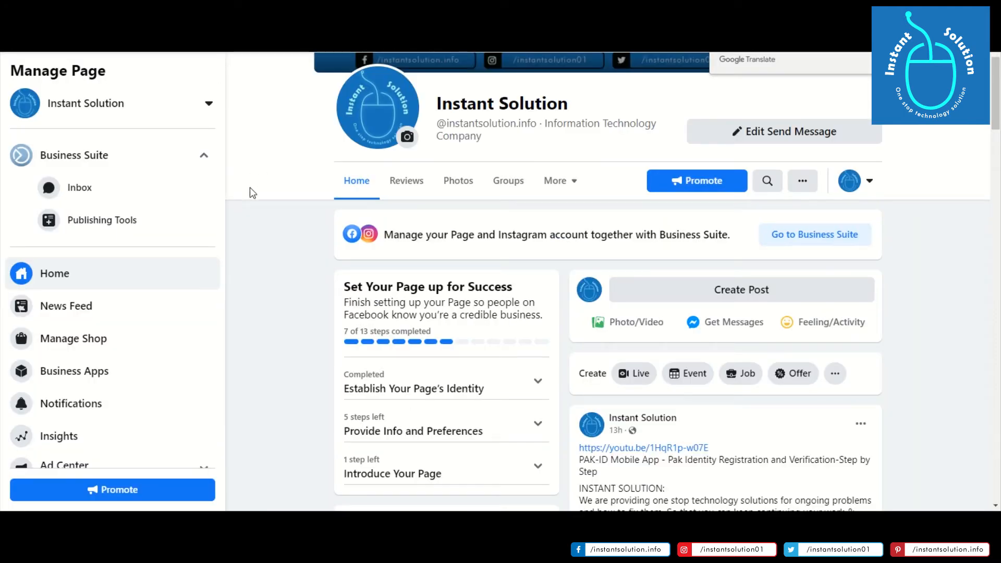
- Go to shop management for the Instant Solution page and proceed to adding products
scroll(251, 192, down, 3)
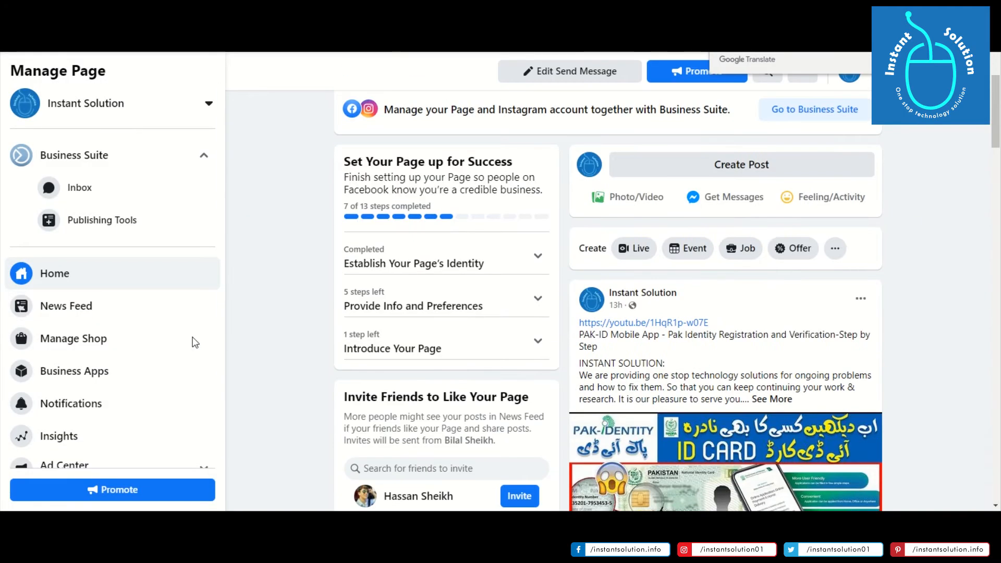
click(73, 353)
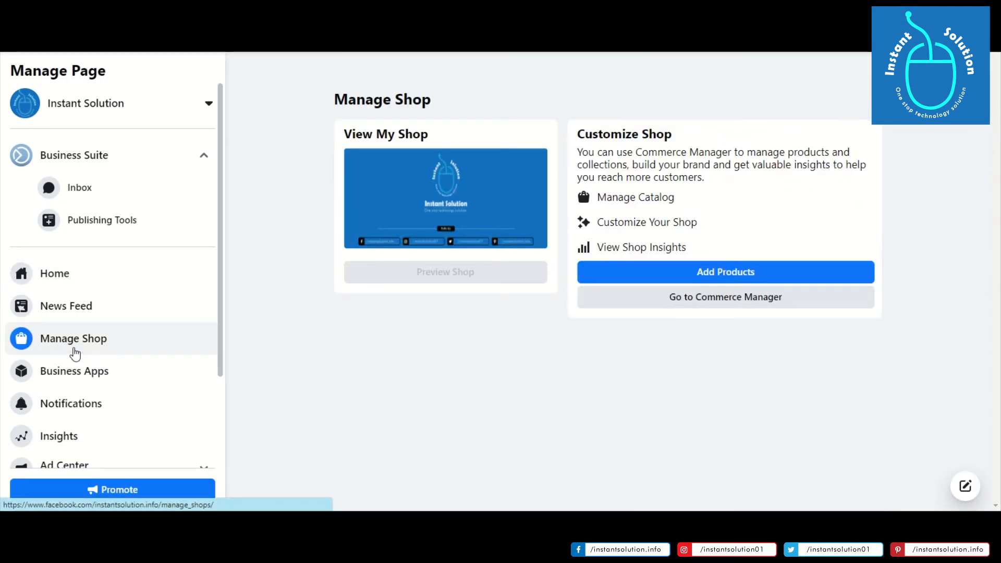
click(751, 270)
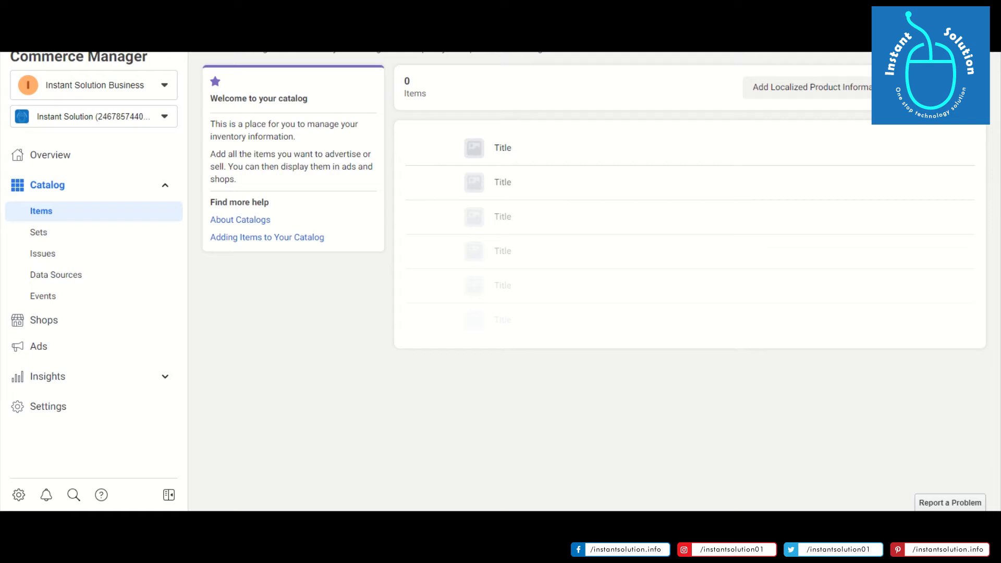
- Start adding multiple items to the Instant Solution catalog with the Manual option and append 5 more item rows
click(941, 87)
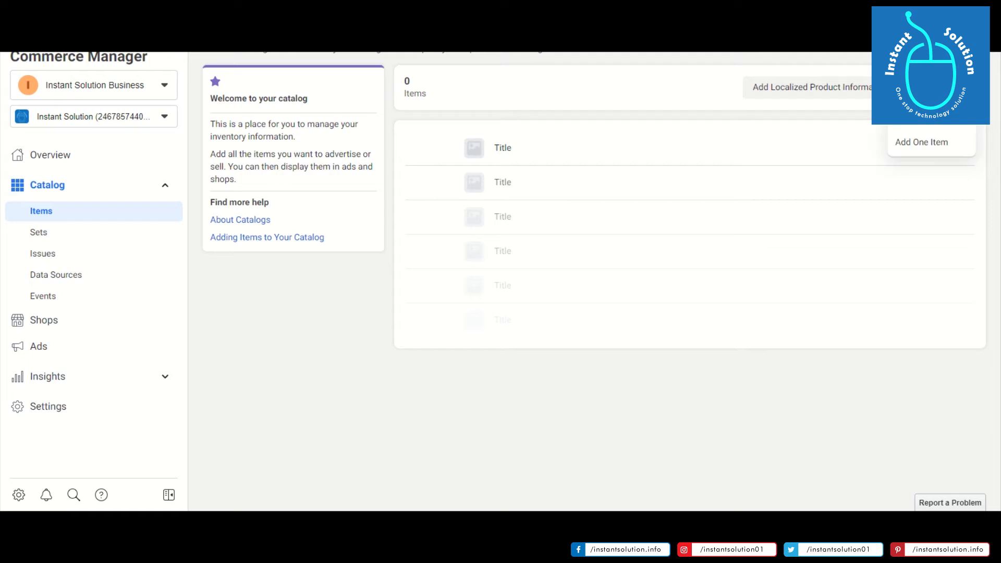
click(939, 125)
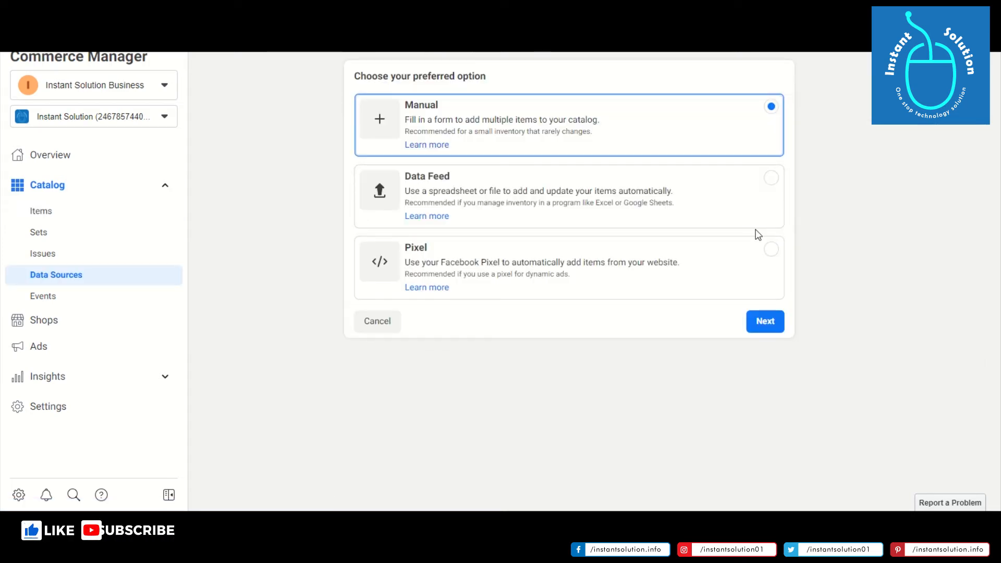
click(767, 328)
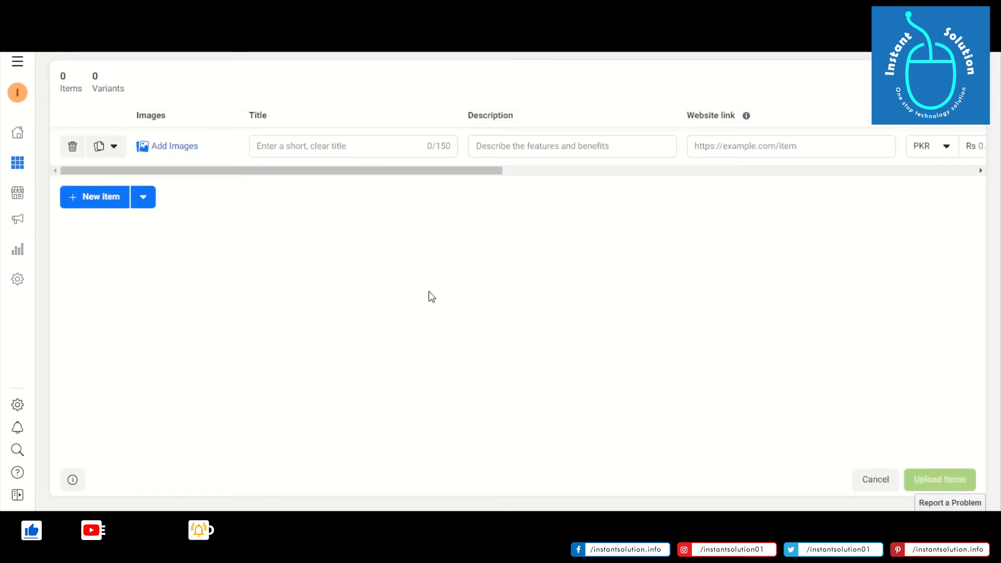
click(152, 200)
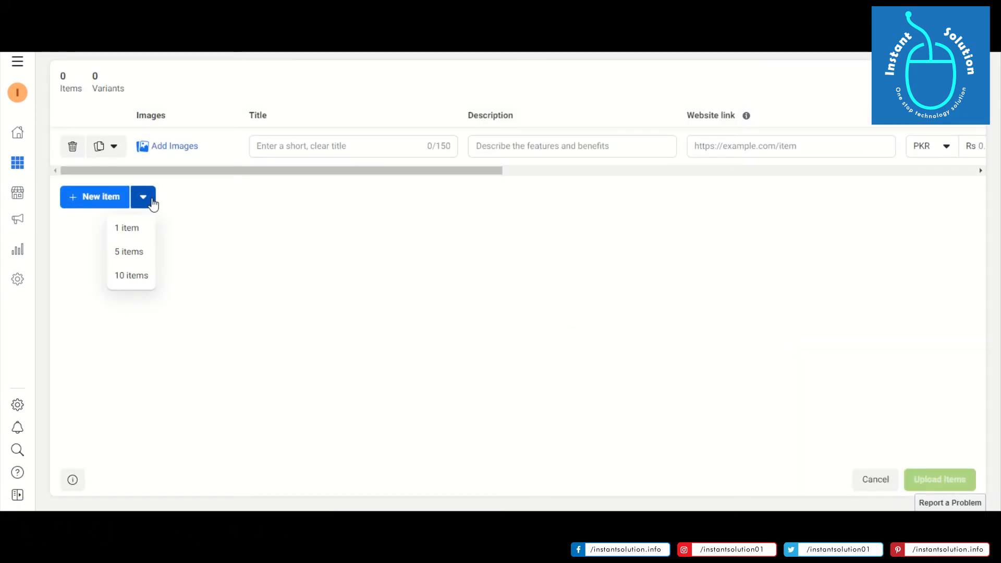
click(131, 252)
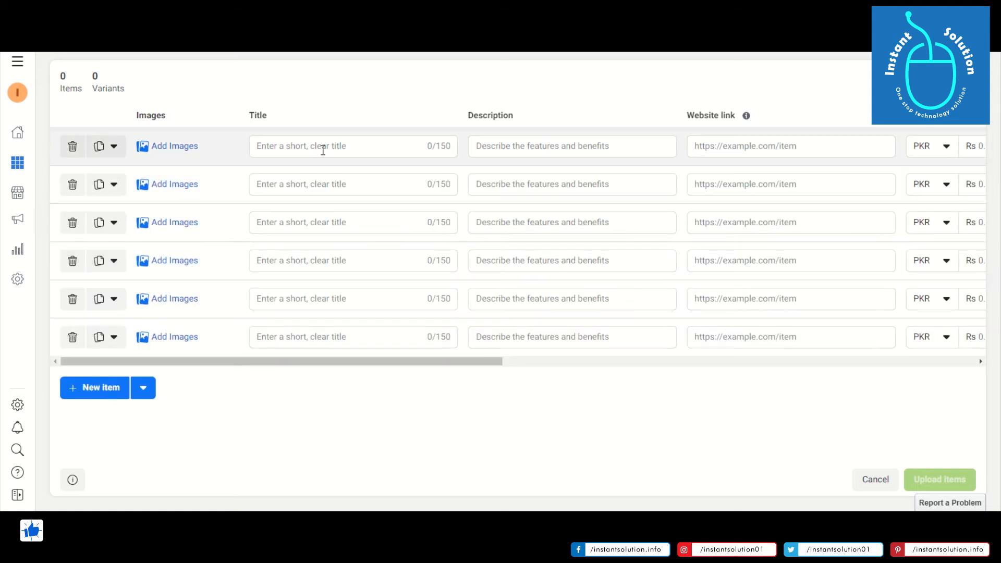
- Add ladies-unstiched-suit-material-500x500.jpg as the image of the first item row and save it
click(175, 147)
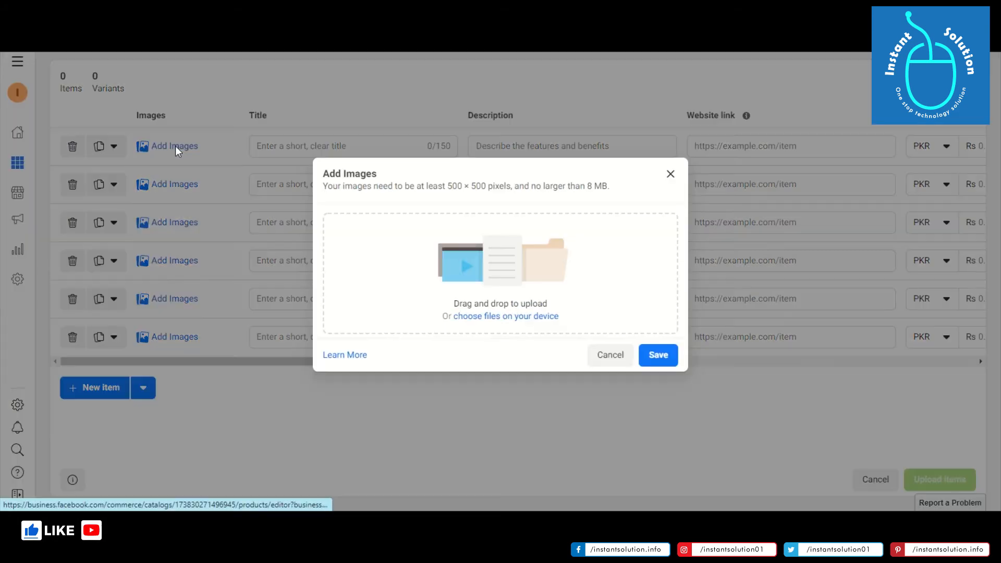
click(537, 315)
click(509, 155)
double_click(509, 156)
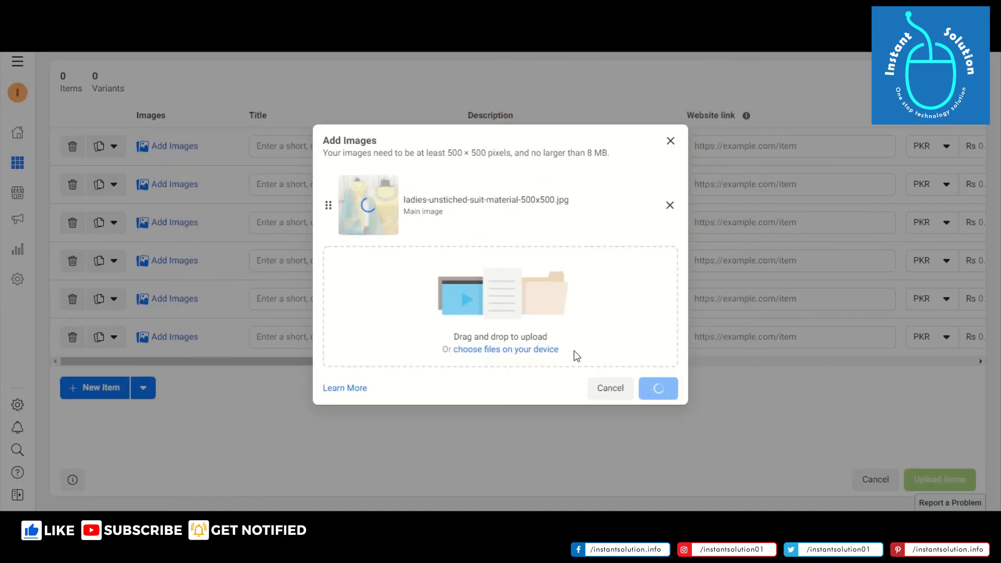
click(658, 389)
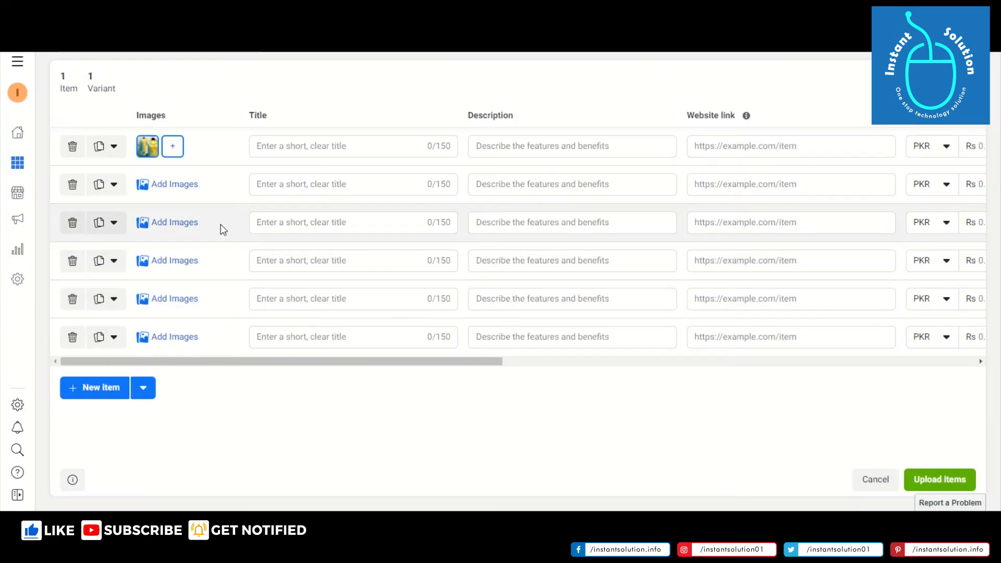
- Try to add the katrineholm-sweden phone picture as the second item row's image, and cancel the image upload
click(183, 185)
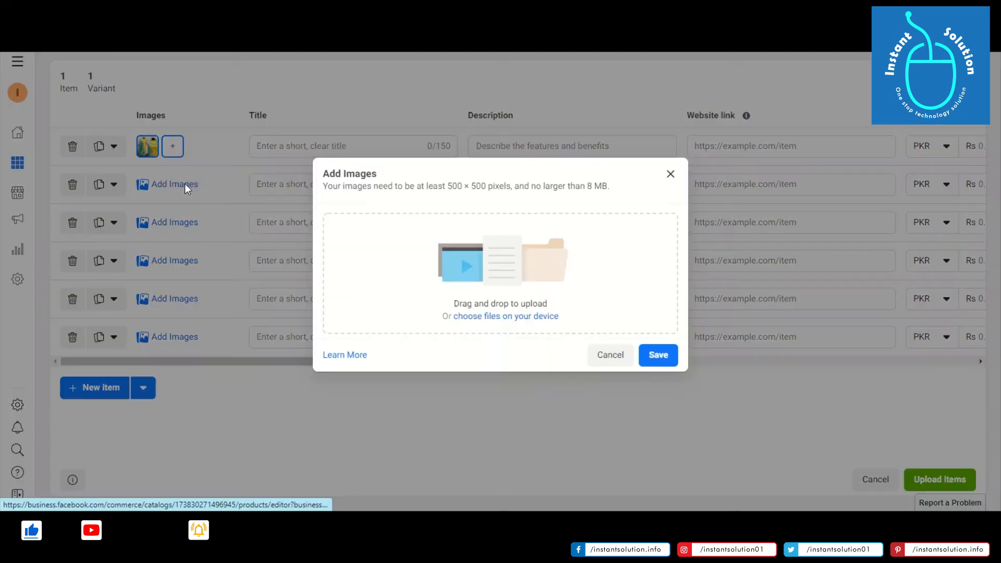
click(519, 314)
double_click(469, 171)
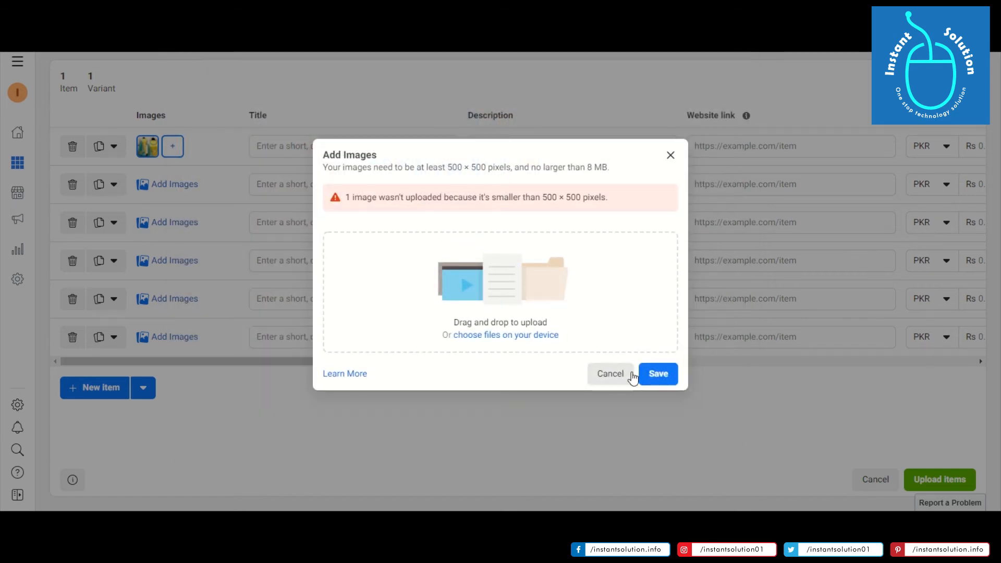
drag(543, 193, 345, 197)
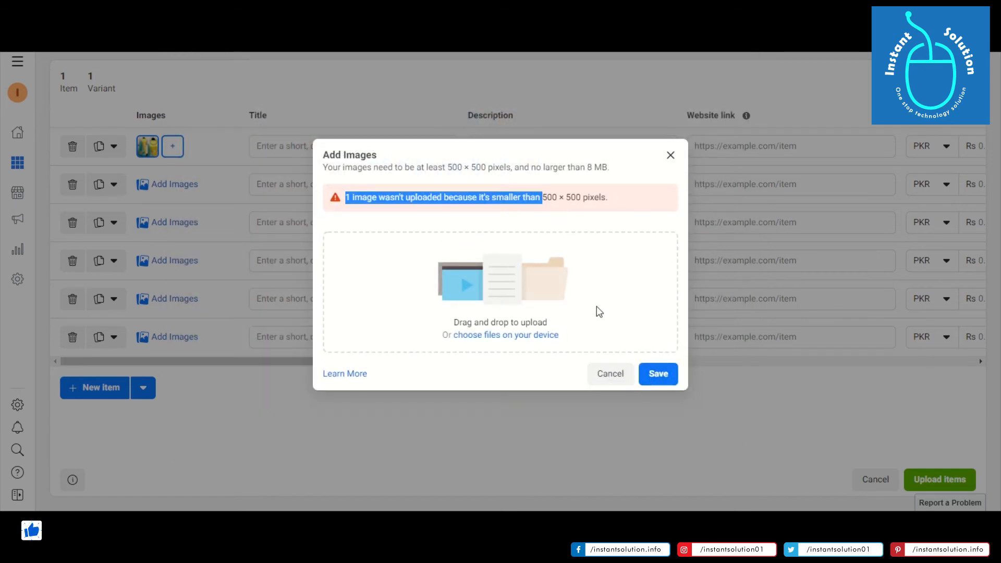
click(608, 373)
- Add full_ShadeFX_Fabrics-1.png as the image of the second item row and save it
click(193, 186)
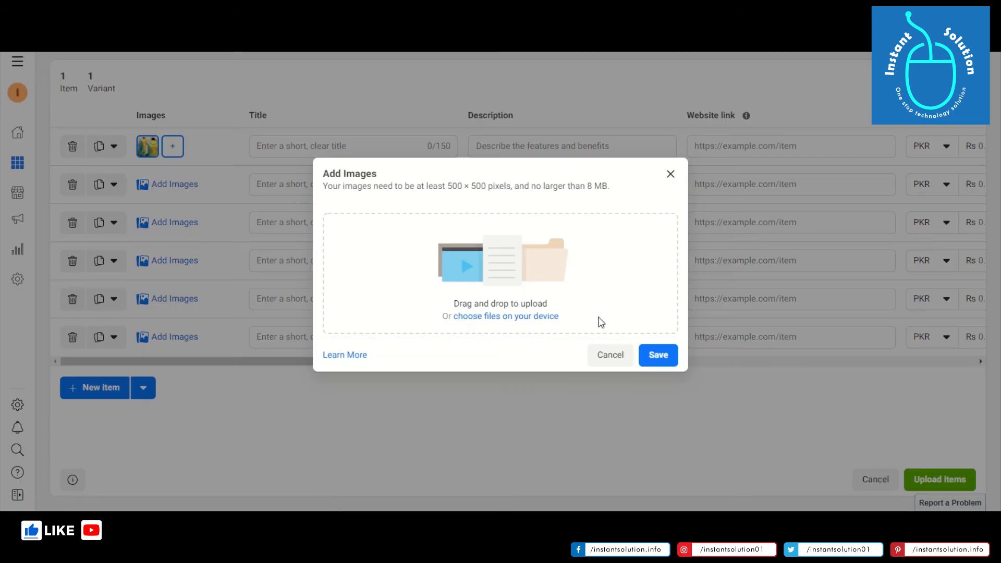
click(525, 317)
double_click(380, 137)
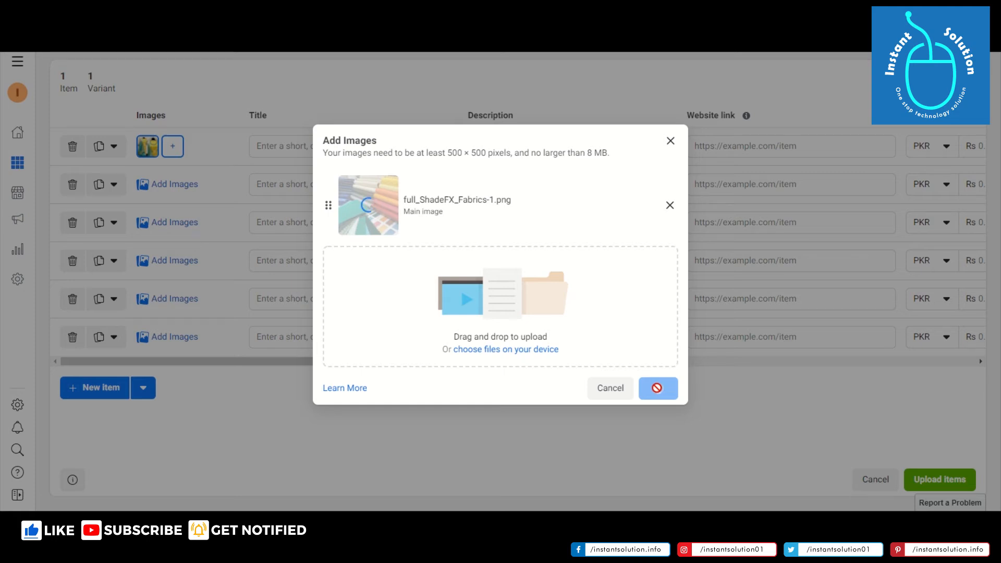
click(660, 391)
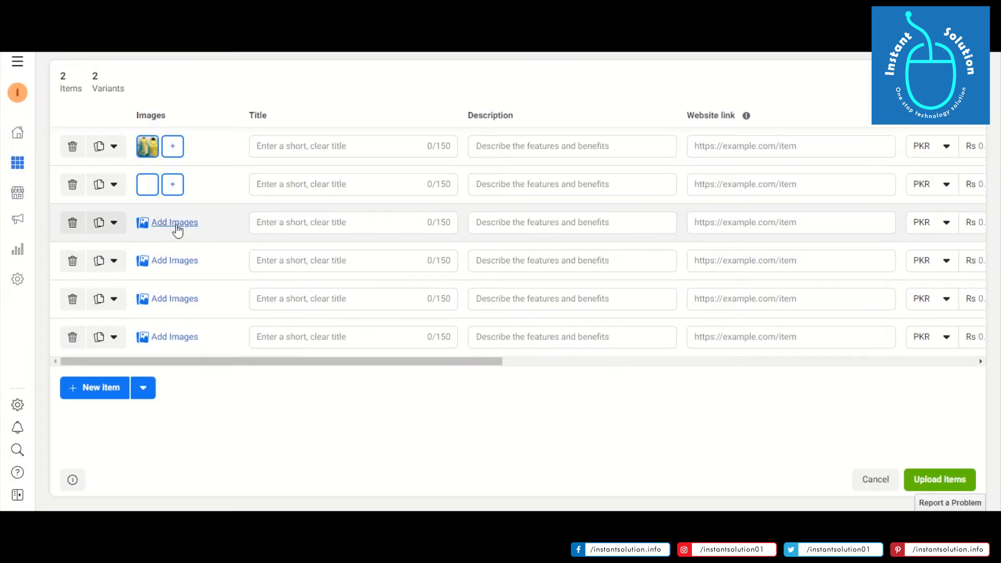
- Add 96fa63d121670b5c7b2c256d6b5a3095.jpg as the image of the third item row and save it
click(179, 224)
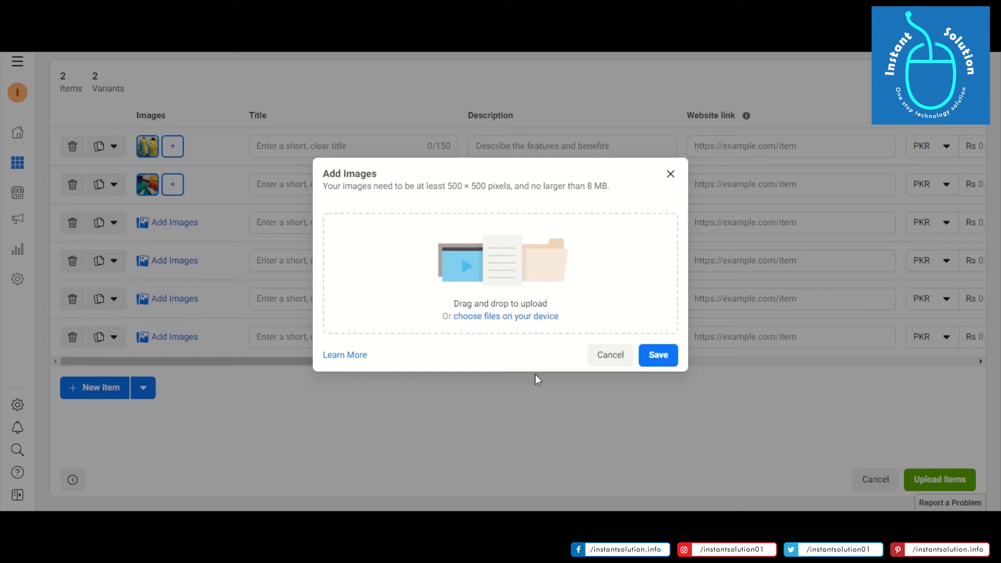
click(527, 321)
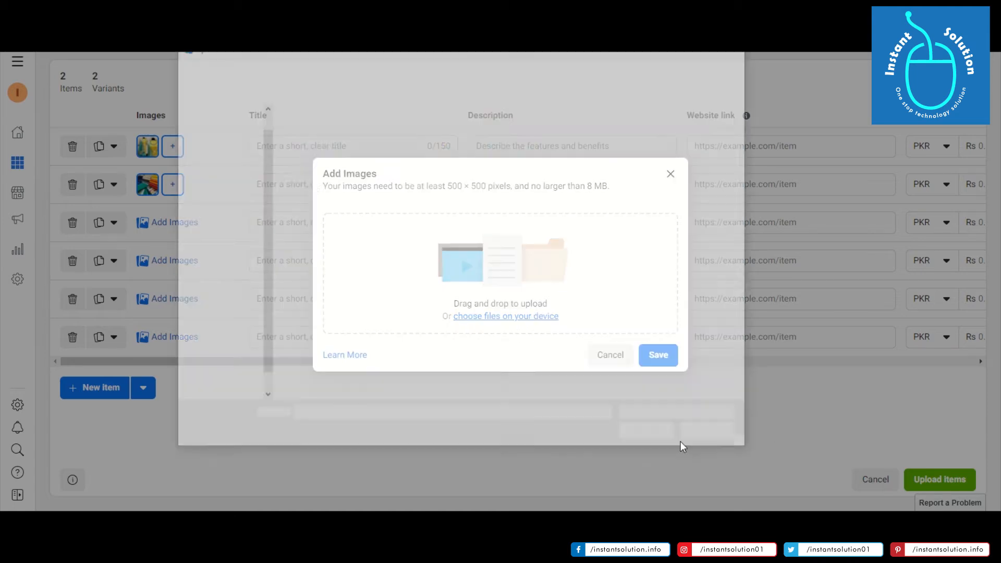
double_click(320, 140)
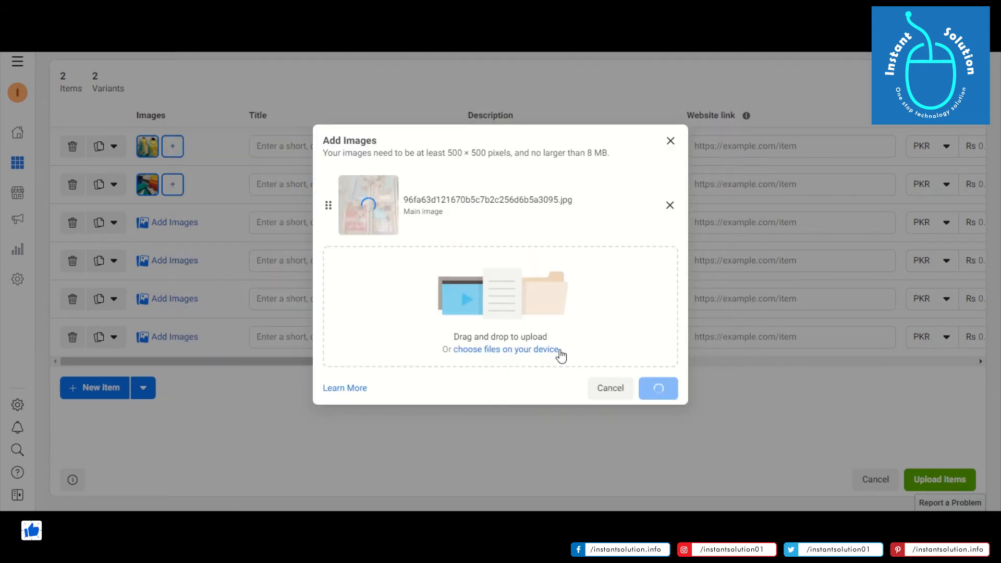
click(652, 392)
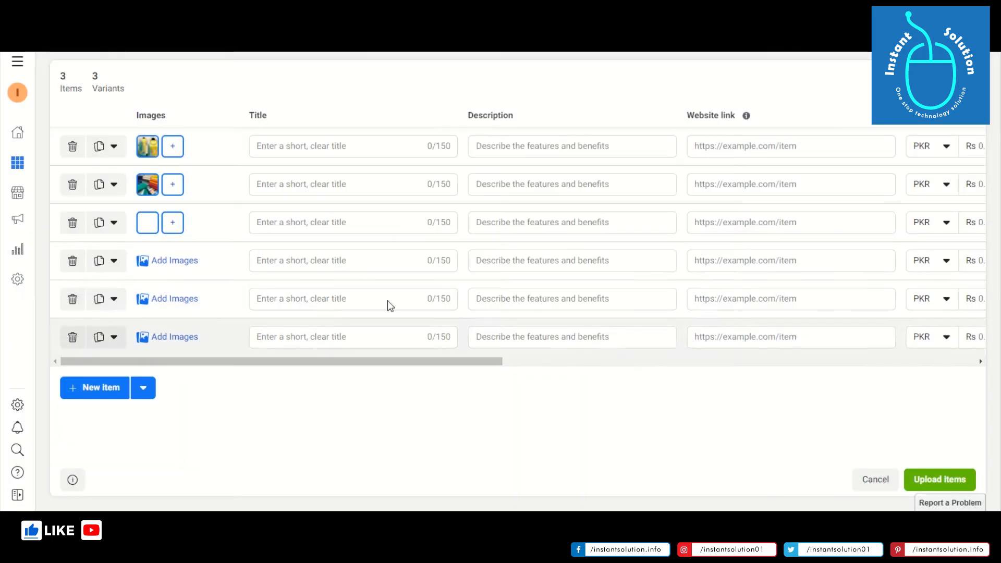
- Add ladies-unstiched-suit-material-500x500.jpg as the image of the fourth item row and save it
click(179, 262)
click(554, 317)
click(506, 151)
double_click(506, 151)
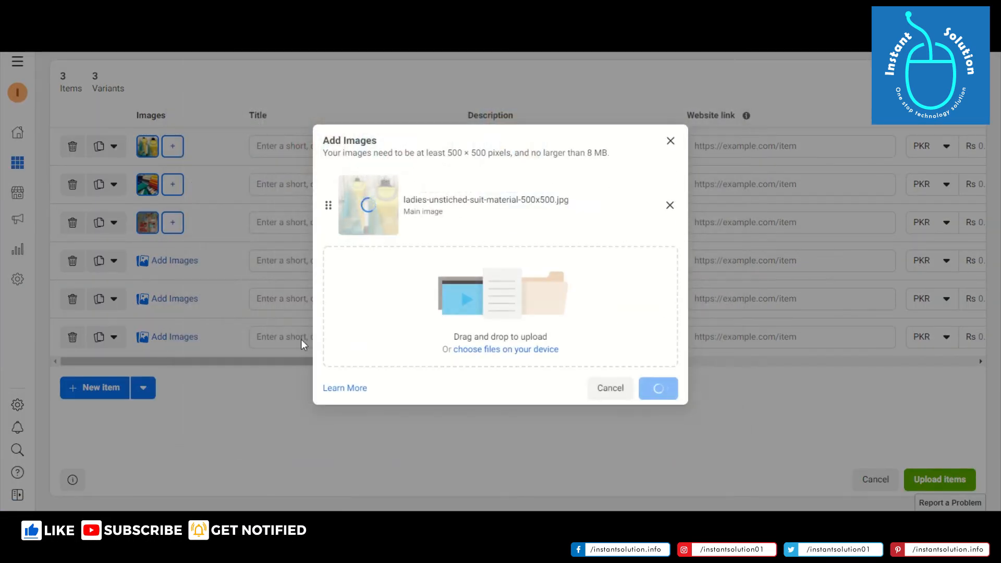
click(674, 389)
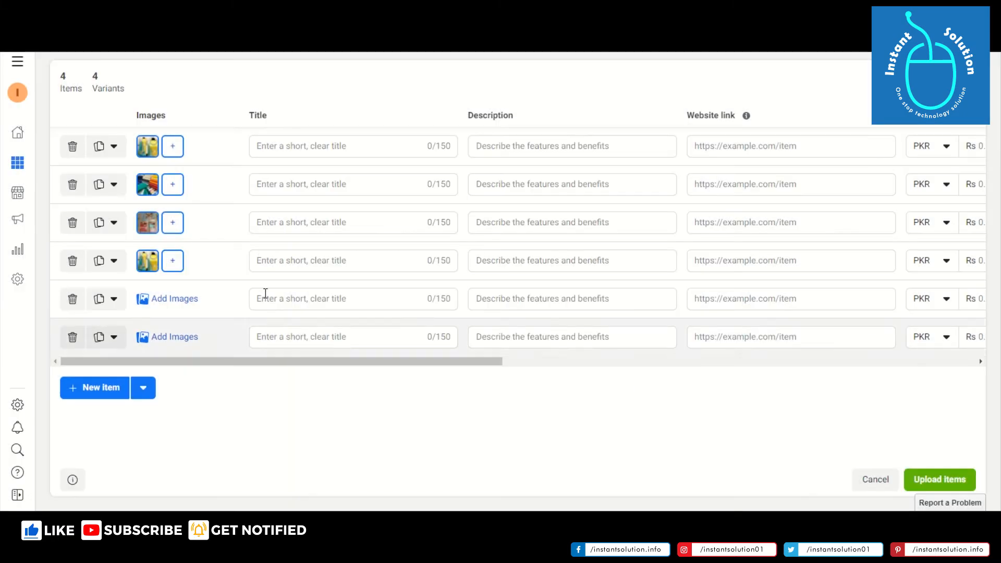
- Add full_ShadeFX_Fabrics-1.png as the image of the fifth item row and save it
click(172, 299)
click(555, 316)
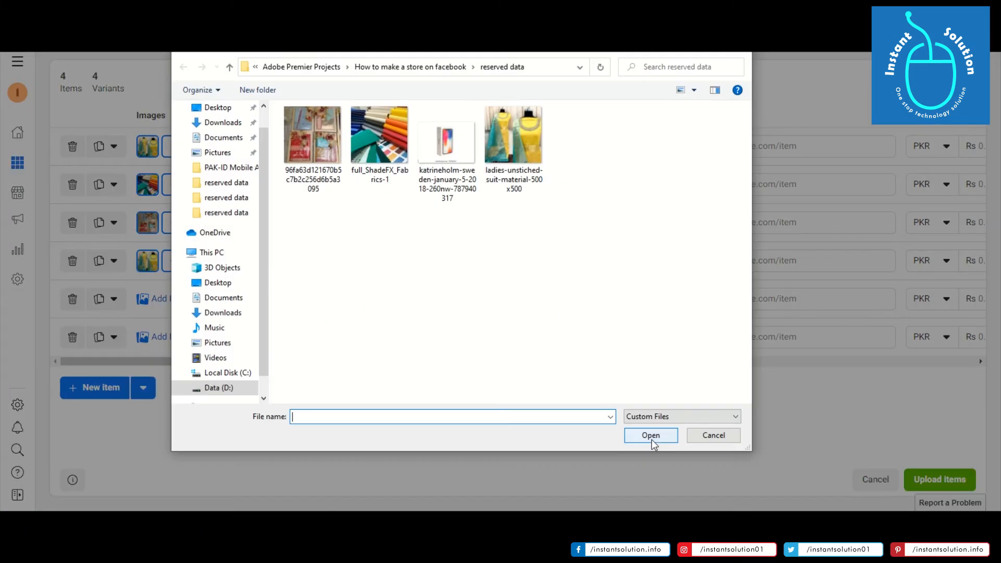
double_click(379, 182)
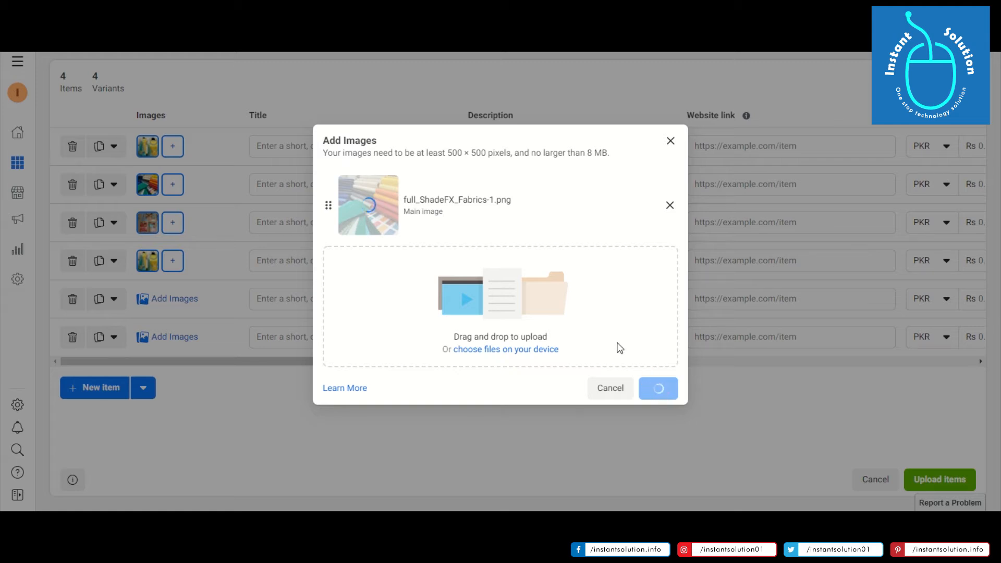
click(657, 388)
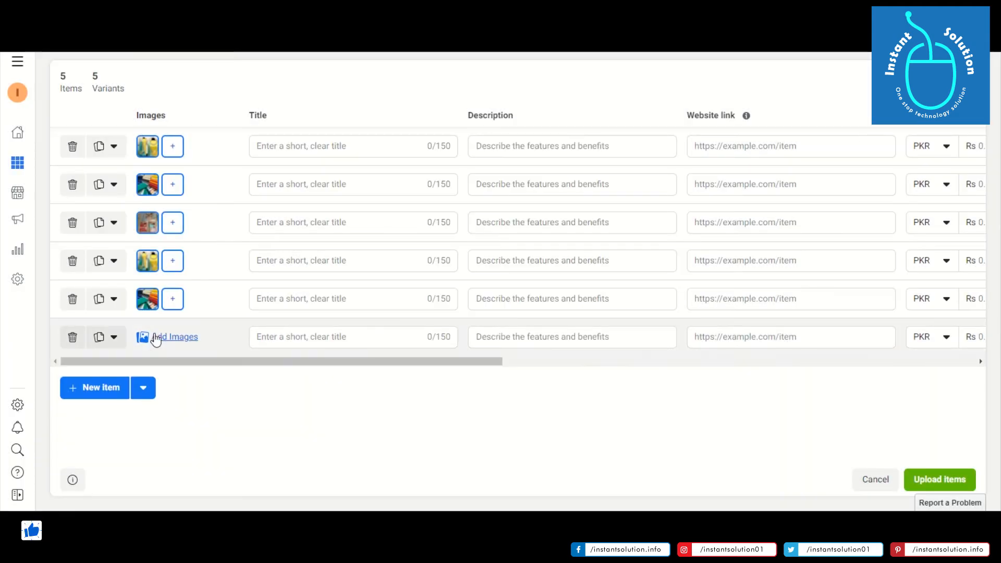
- Add 96fa63d121670b5c7b2c256d6b5a3095.jpg as the image of the sixth item row and save it
click(164, 339)
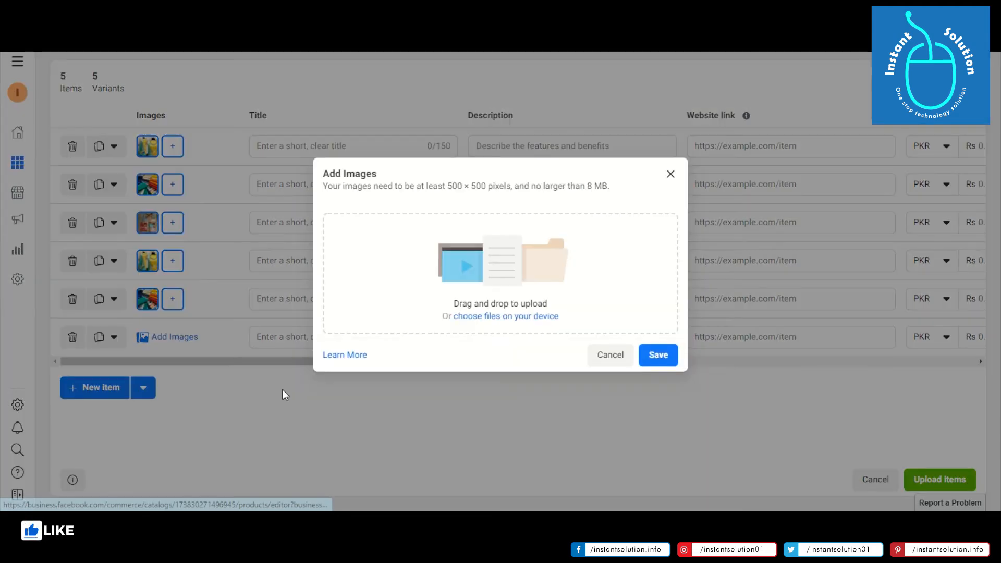
click(499, 305)
double_click(336, 179)
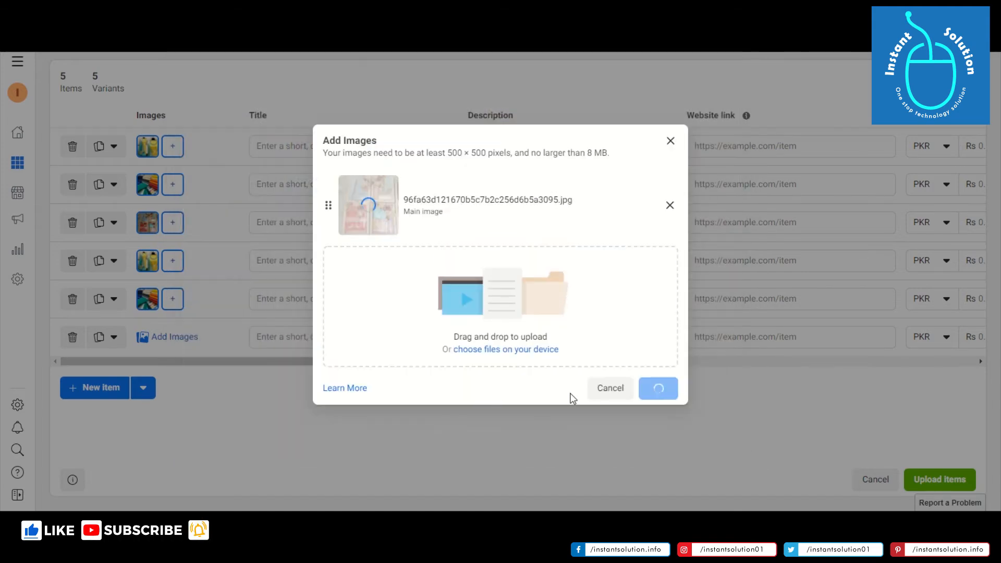
click(660, 389)
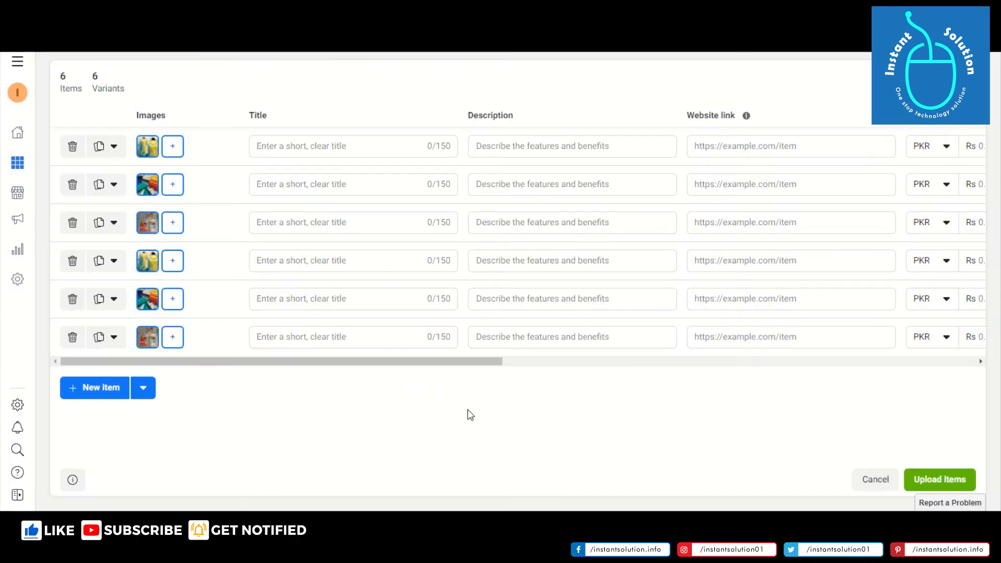
- Enter "Ladies Fancy Party Dress" as the title of the first item row
click(338, 140)
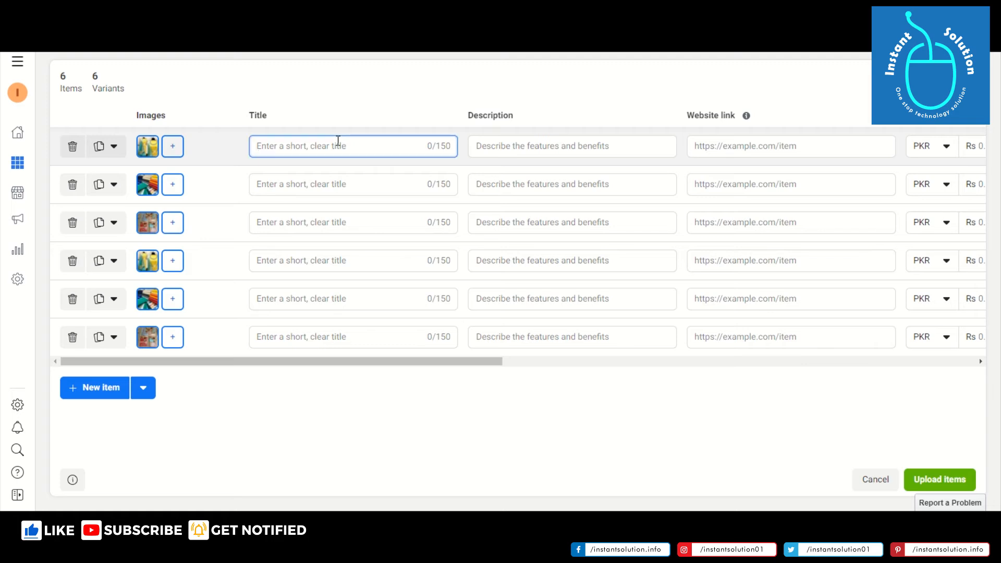
text(Dress)
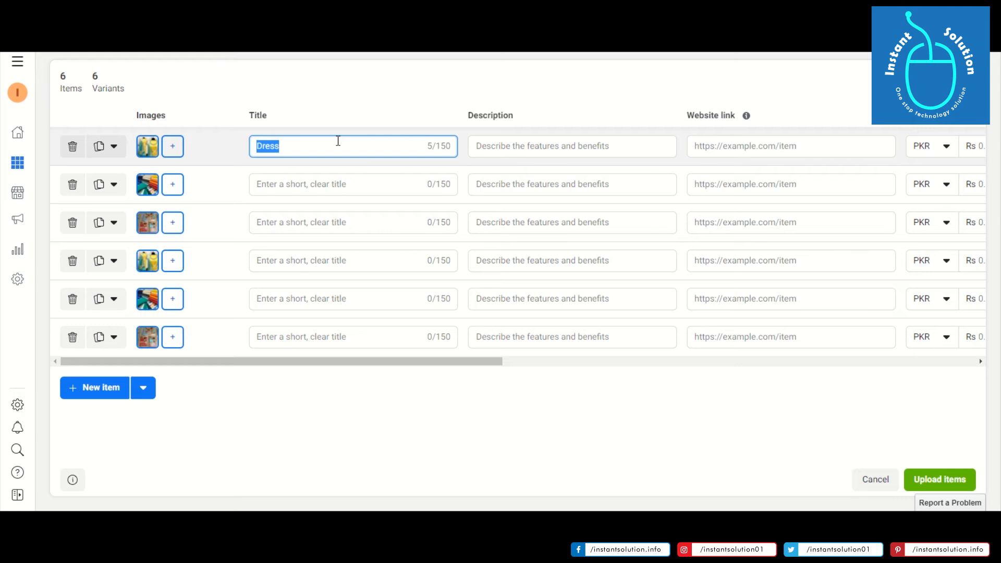
text(adies )
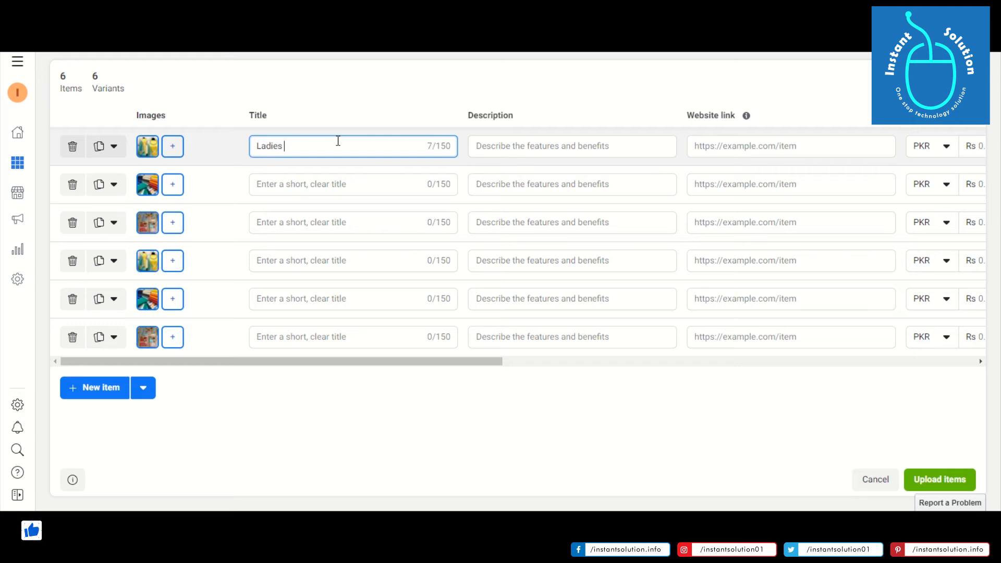
text(Fancy Party re)
text(Dress)
key(Return)
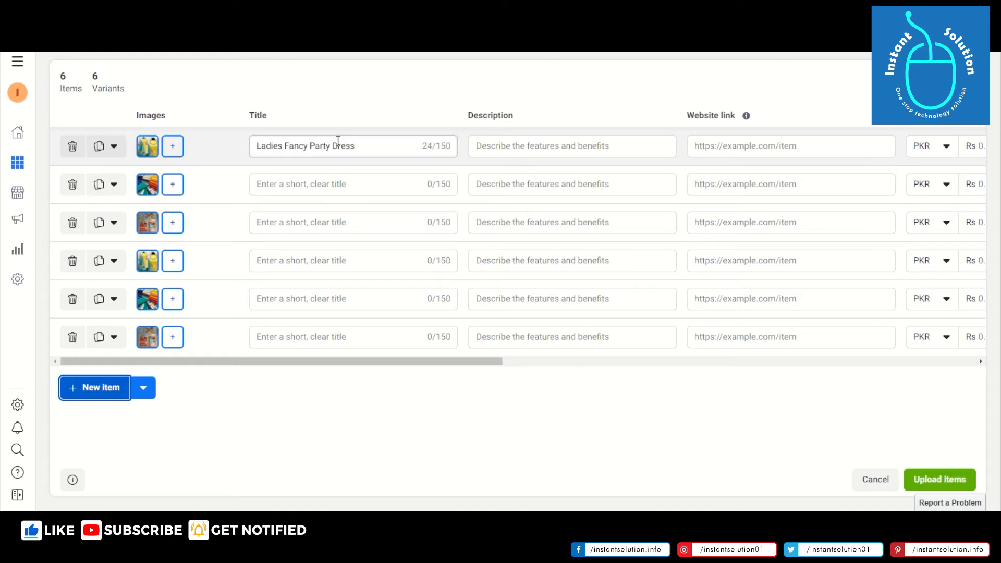
- Enter "Men Casual Suiting" as the title of the second item row
click(313, 181)
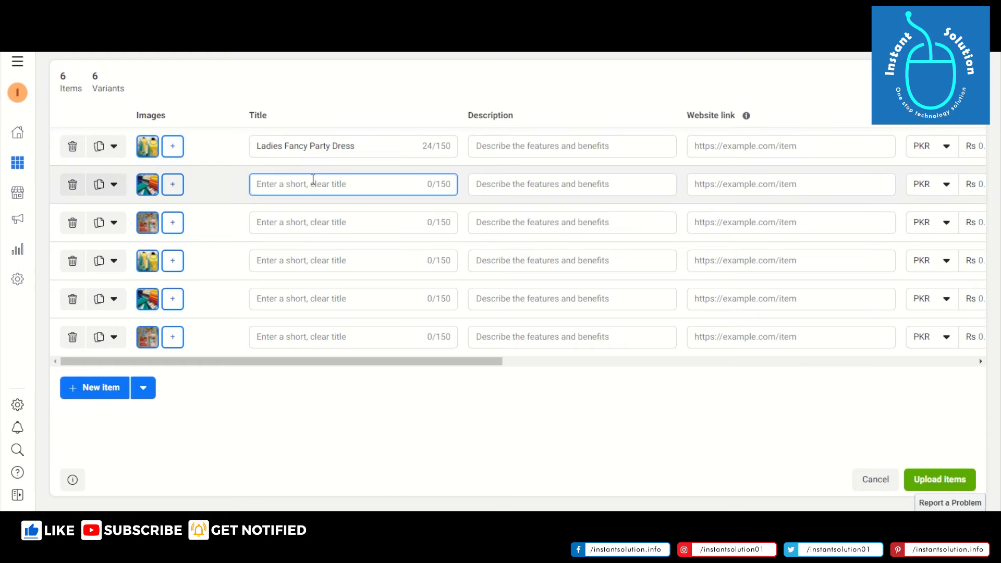
text(Men Casual Suits)
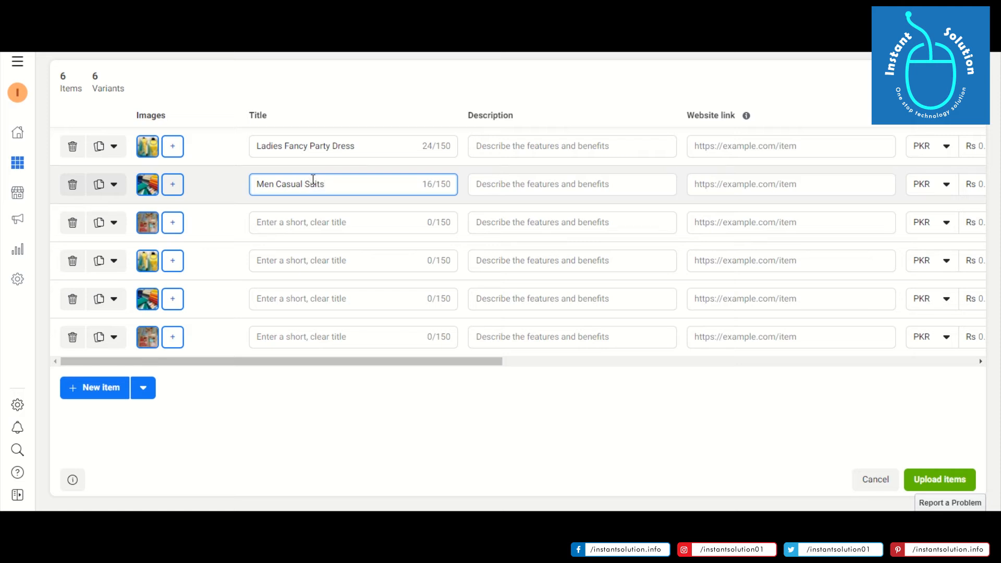
key(BackSpace)
text(ing)
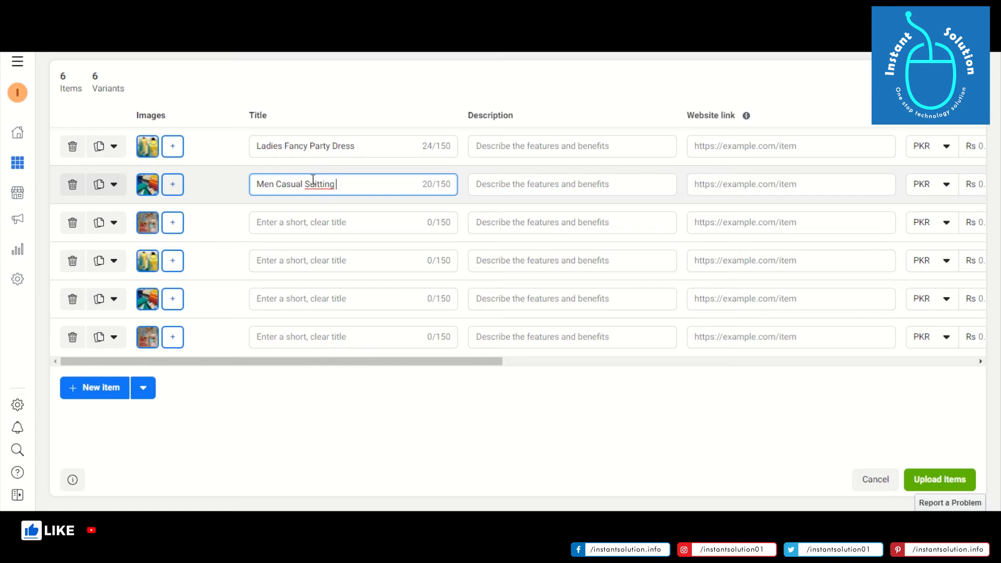
key(BackSpace)
text(ing)
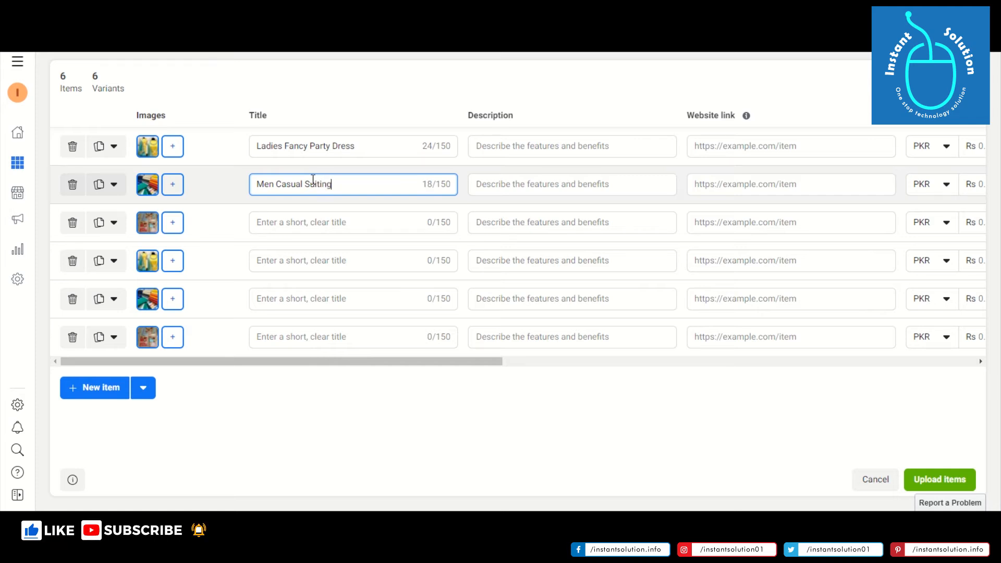
key(Tab)
- Title the third item row "Women Casual Dress" and copy the title "Ladies Fancy Party Dress" into the fourth row
click(313, 220)
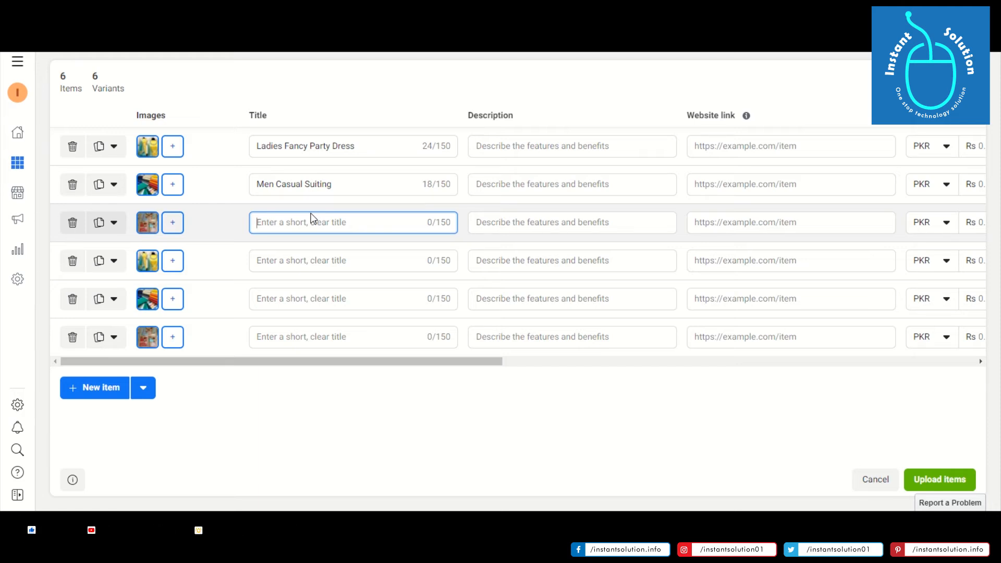
text(W)
triple_click(360, 148)
key(ctrl+c)
click(337, 259)
key(ctrl+v)
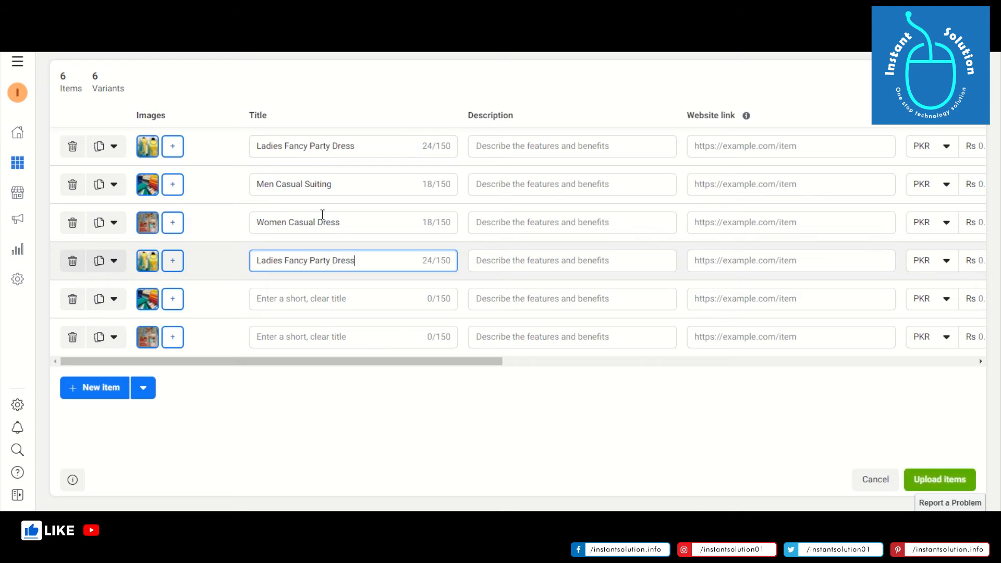
- Copy the title "Men Casual Suiting" into the fifth item row and "Women Casual Dress" into the sixth
triple_click(320, 185)
key(ctrl+c)
click(346, 304)
key(ctrl+v)
click(324, 228)
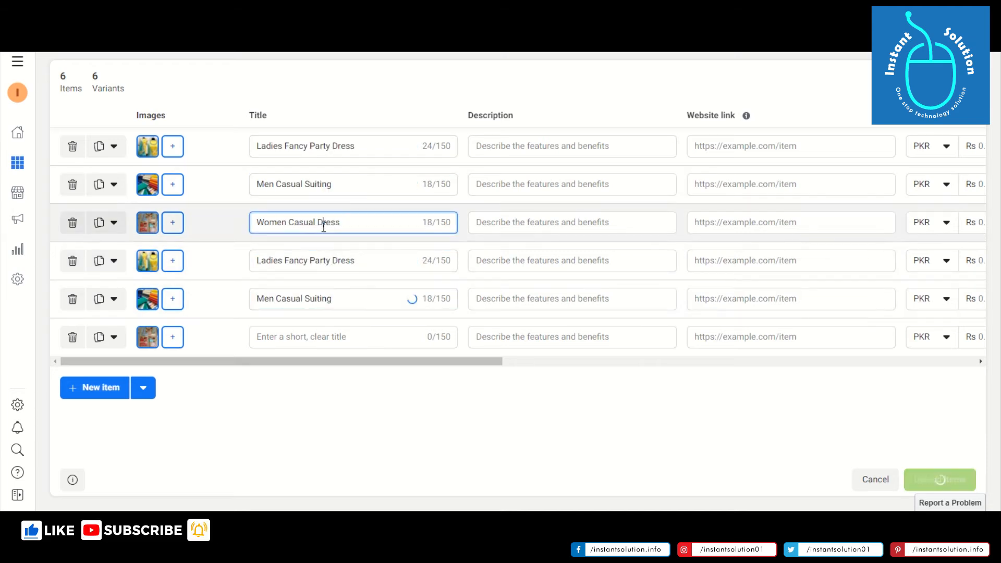
triple_click(324, 228)
key(ctrl+c)
click(329, 337)
key(ctrl+v)
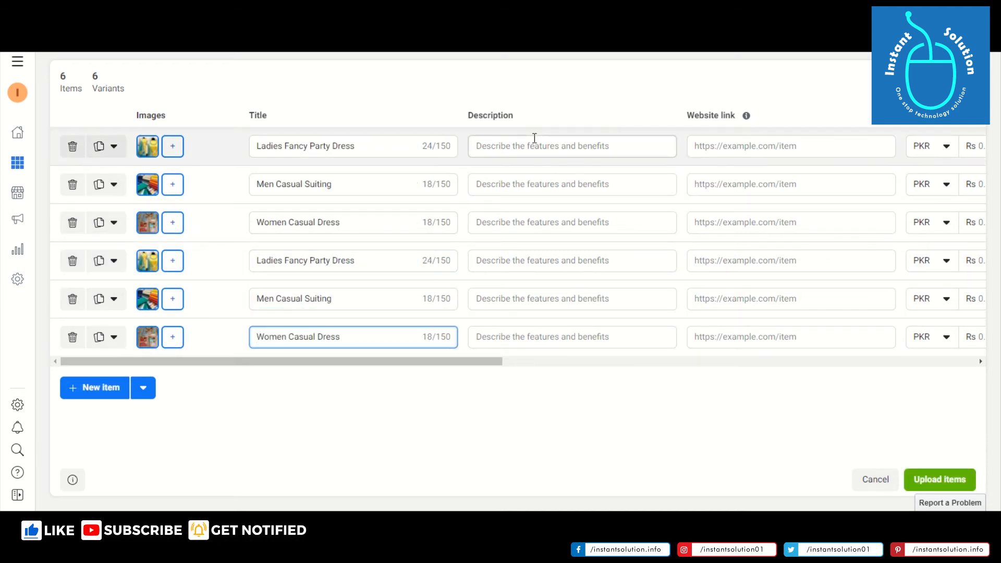
- Enter "Description gores here." as the description of the first item row
click(535, 139)
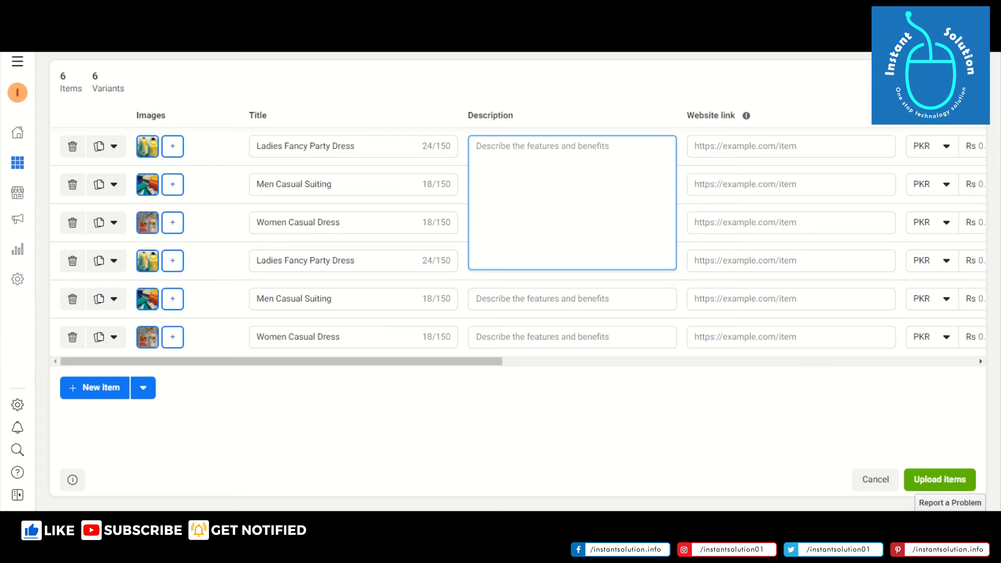
click(136, 32)
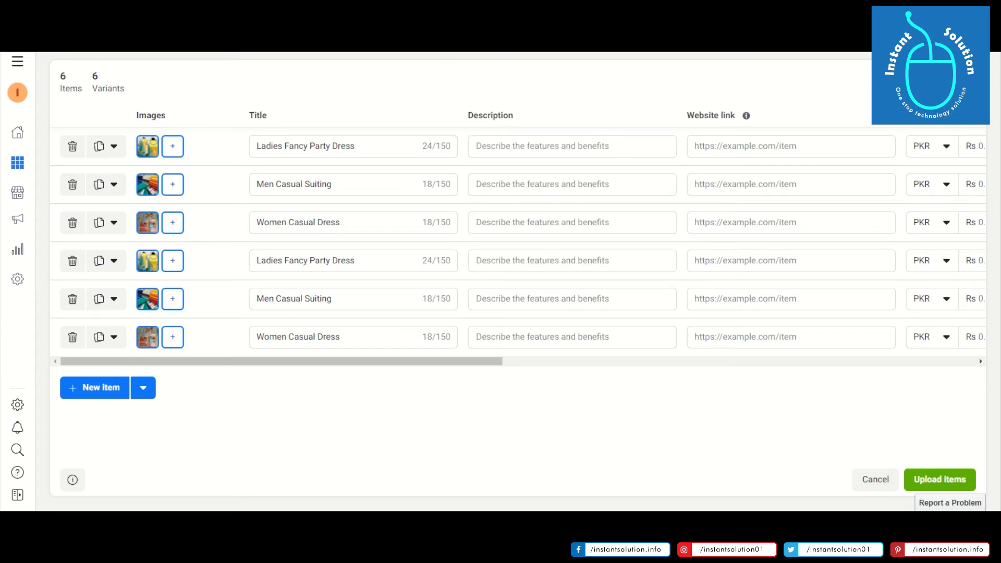
click(507, 147)
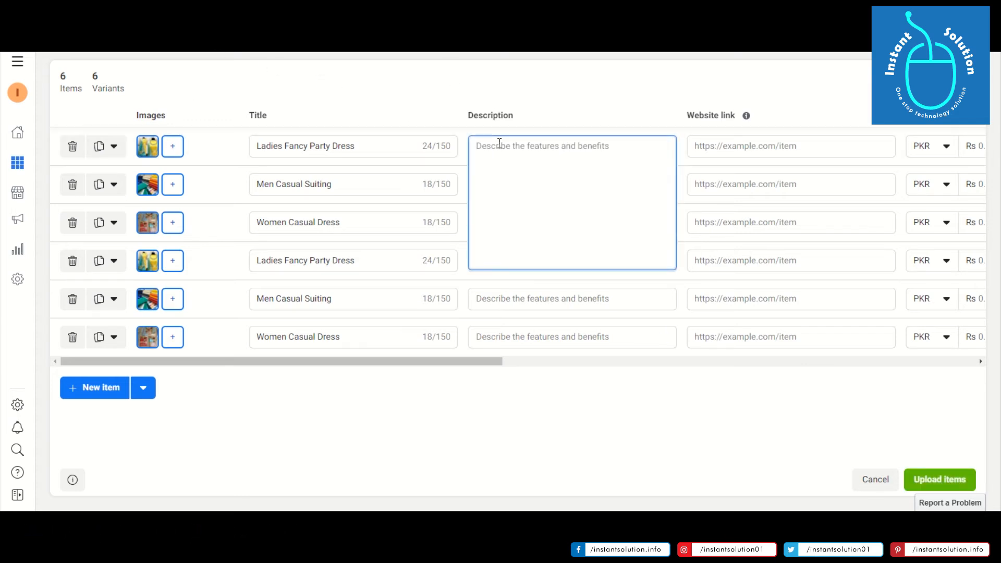
text(De)
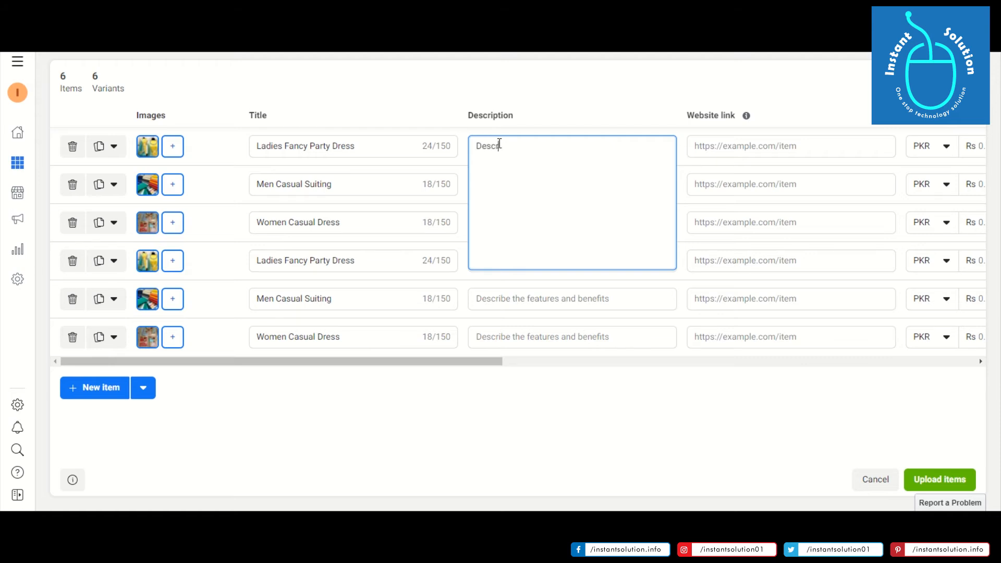
text(scription gores here.)
click(419, 96)
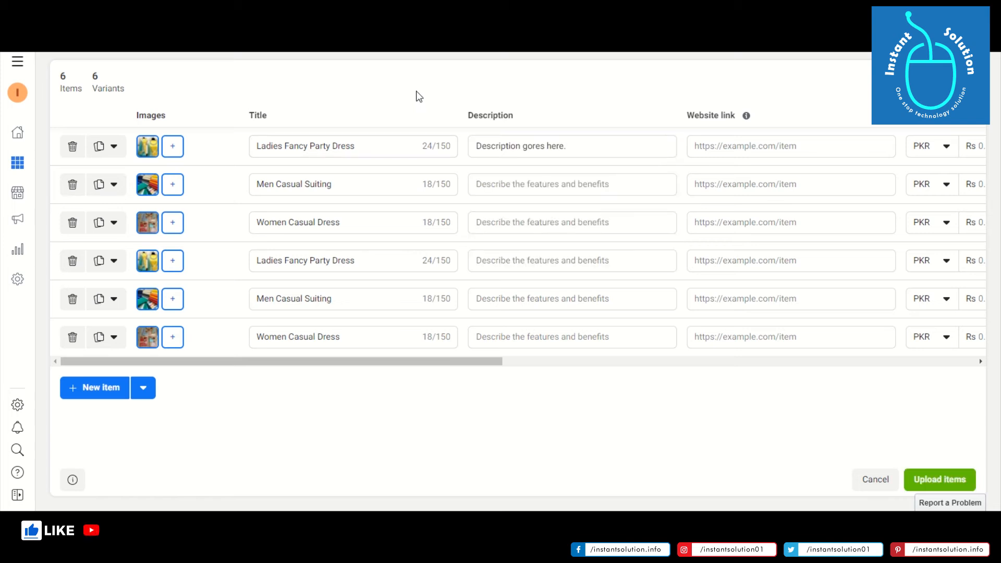
- Paste the "Sed ut perspiciatis unde omnis iste natus" placeholder text as the description of the second, third and fourth item rows
click(553, 181)
click(519, 398)
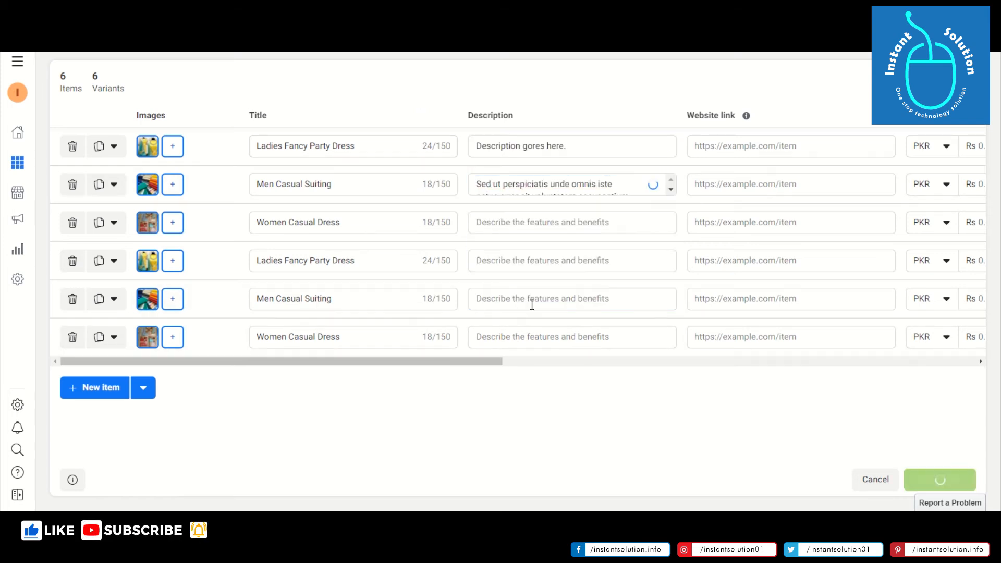
click(521, 220)
key(ctrl+v)
click(469, 398)
click(504, 266)
key(ctrl+v)
click(435, 402)
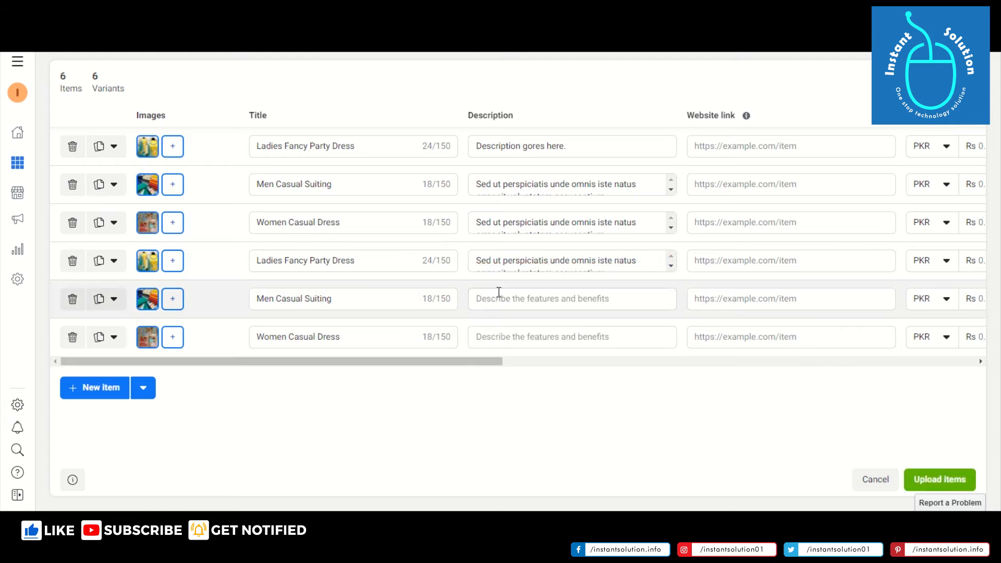
- Paste the same "Sed ut perspiciatis" placeholder text as the description of the fifth and sixth item rows
click(496, 296)
key(ctrl+v)
click(449, 401)
click(512, 334)
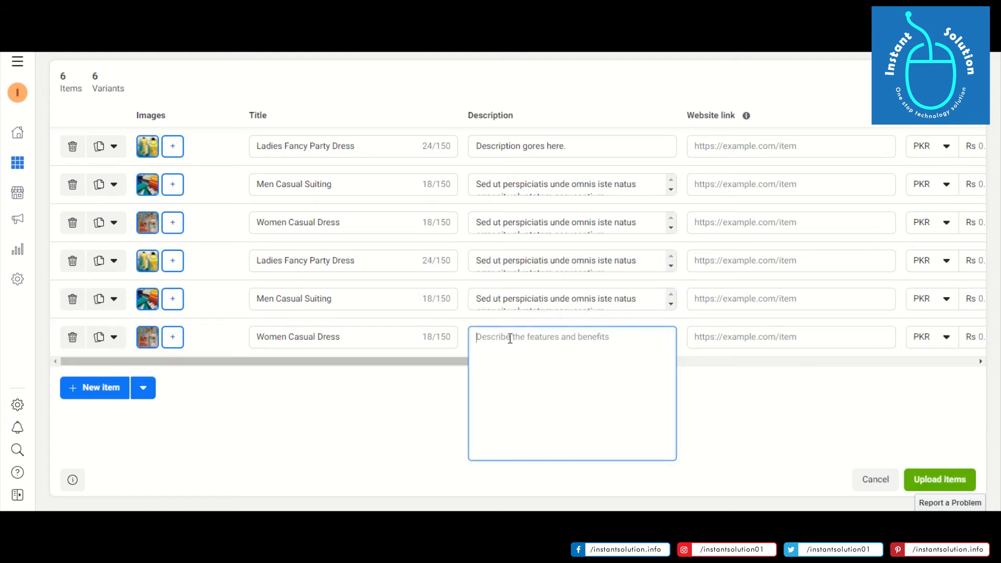
right_click(527, 347)
click(540, 240)
click(427, 387)
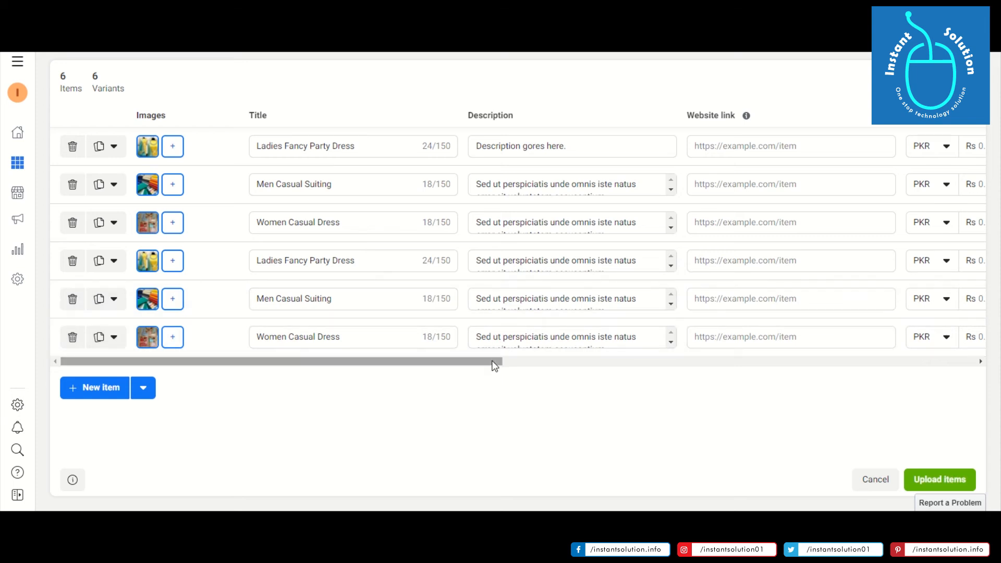
- Add full_ShadeFX_Fabrics-1.png as a second image of the first item row and save it
drag(493, 364, 527, 364)
click(173, 145)
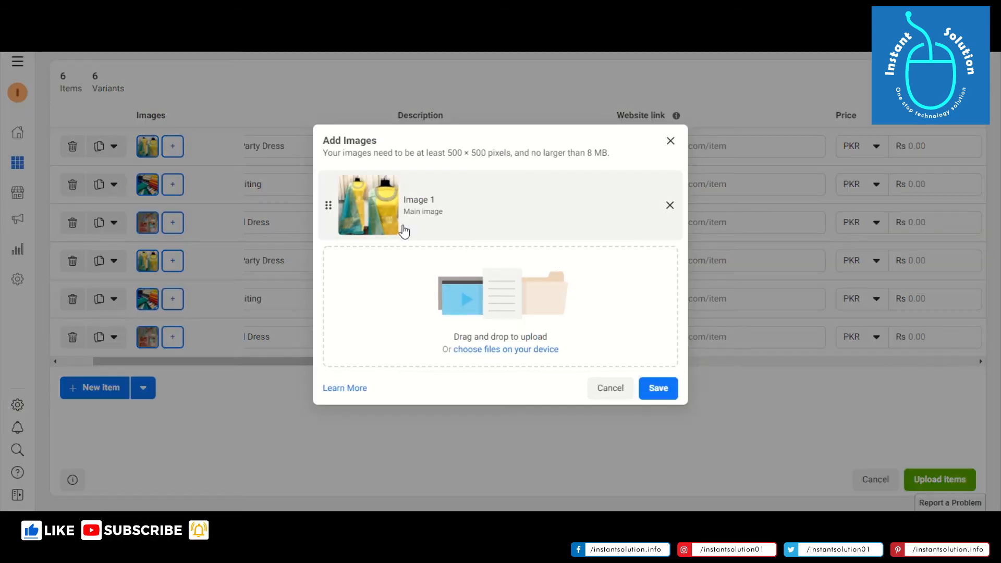
click(496, 350)
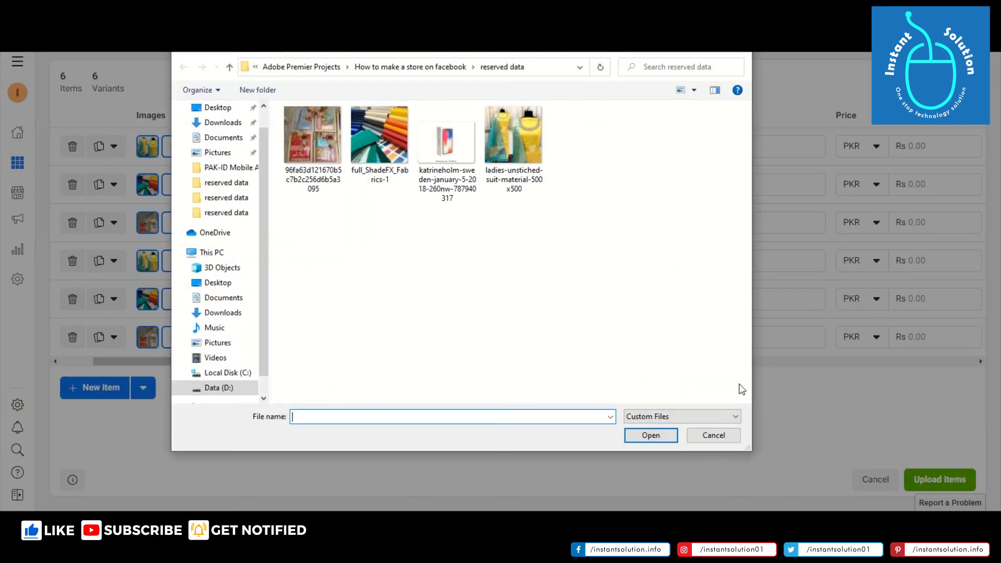
double_click(379, 162)
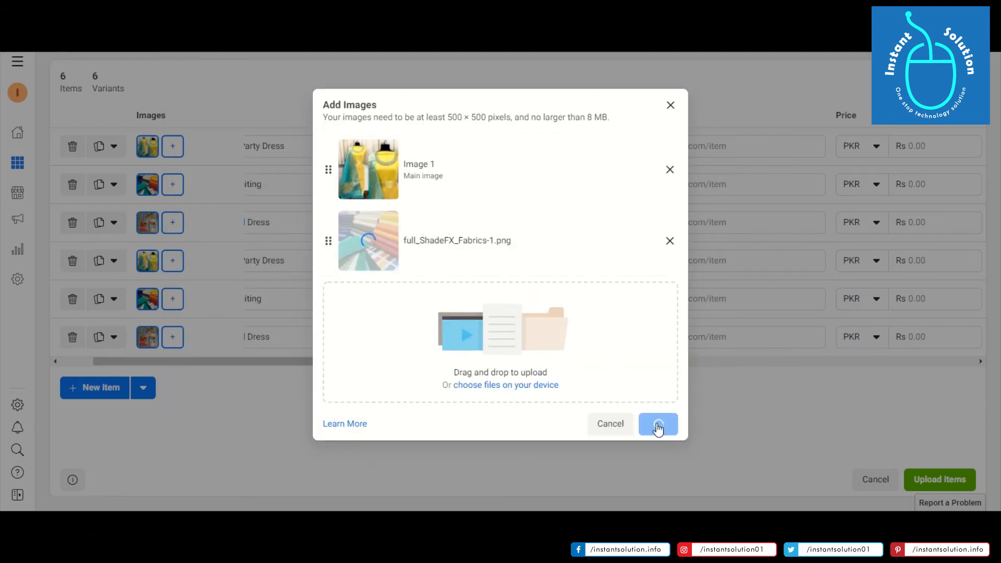
click(659, 425)
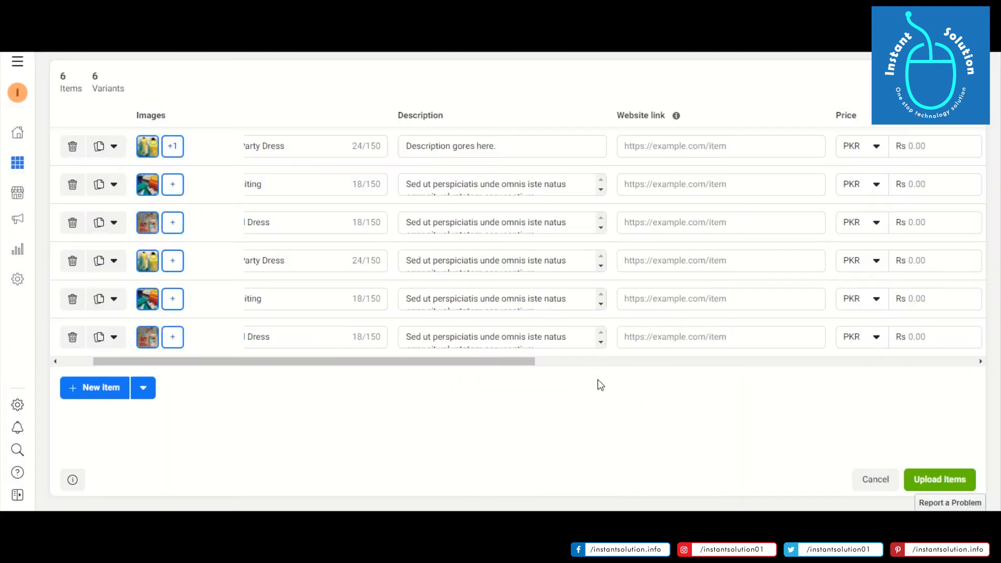
- Set the price of the first item row to Rs 1500.00
drag(503, 361, 669, 333)
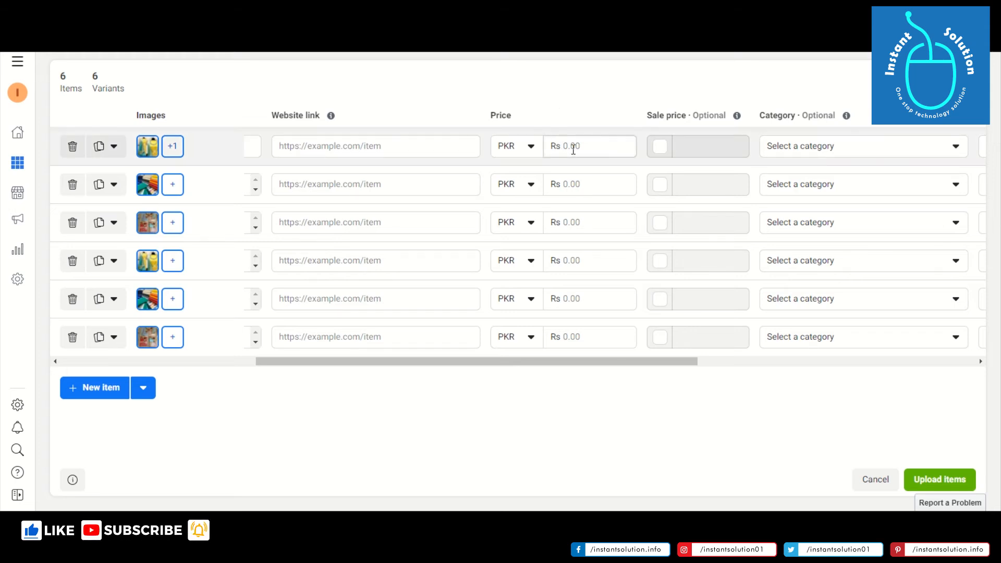
click(567, 145)
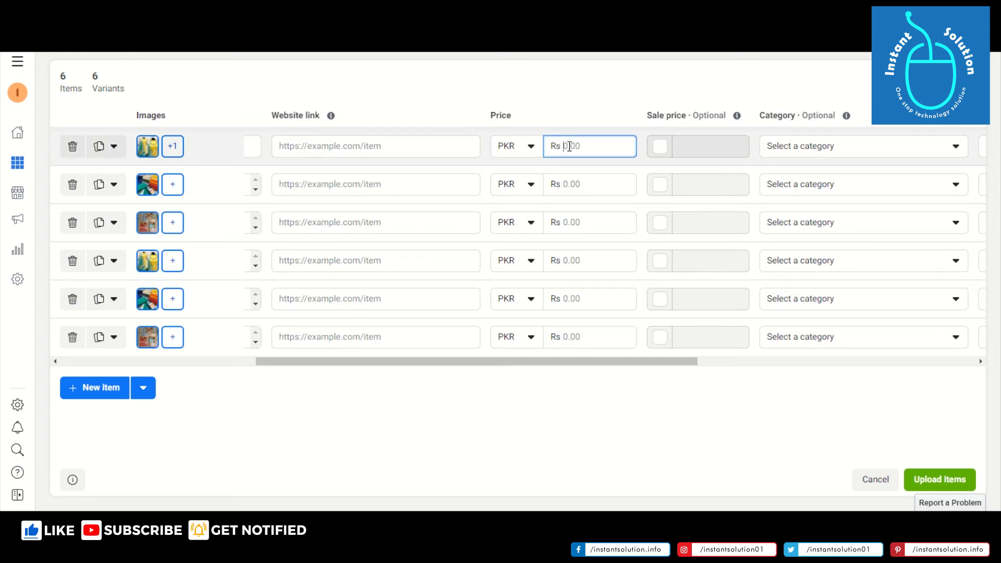
text(1500)
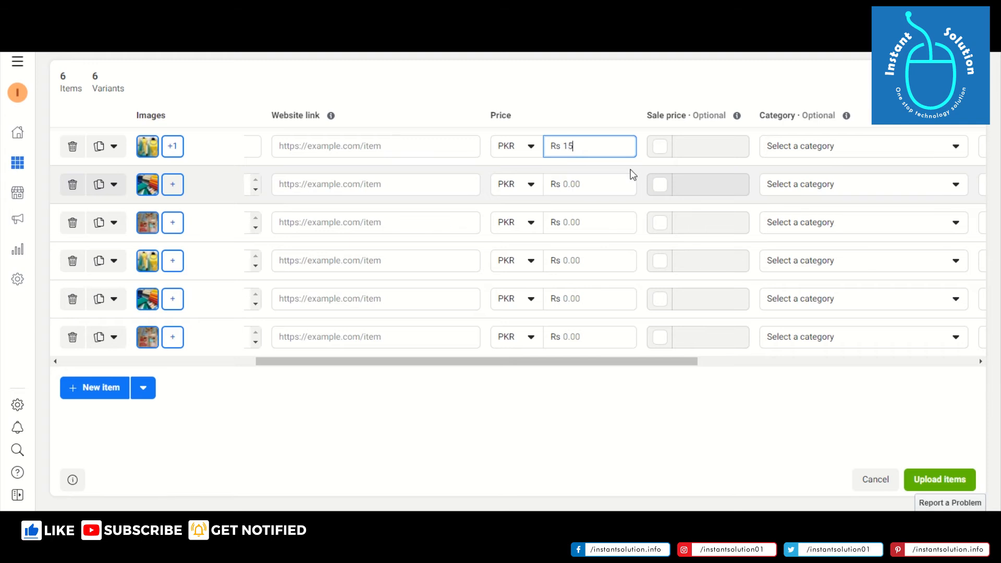
text(.00)
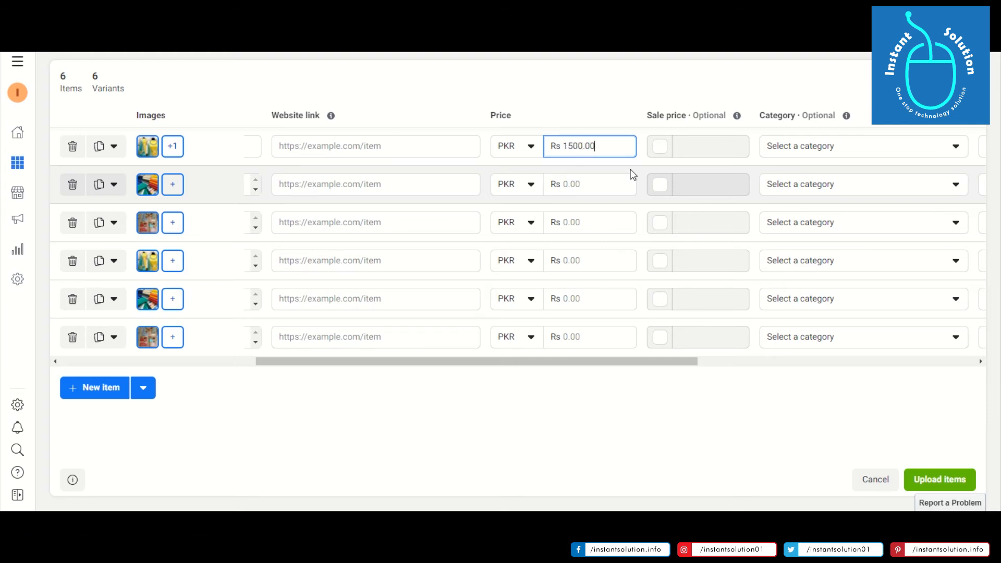
- Copy the first item's price of 1500.00 into the price fields of the other five item rows
key(ctrl+a)
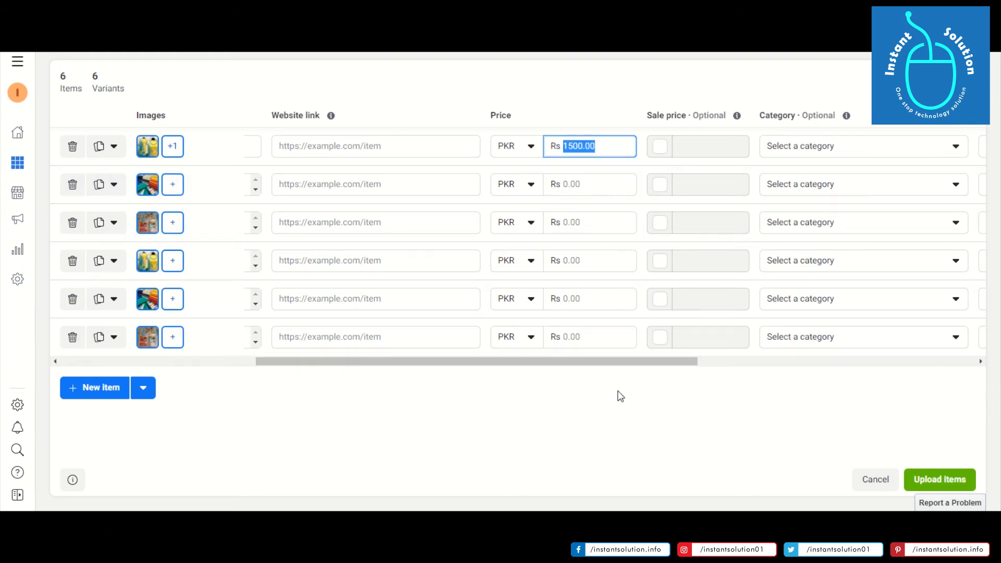
key(ctrl+c)
click(621, 396)
click(600, 186)
key(ctrl+v)
click(601, 221)
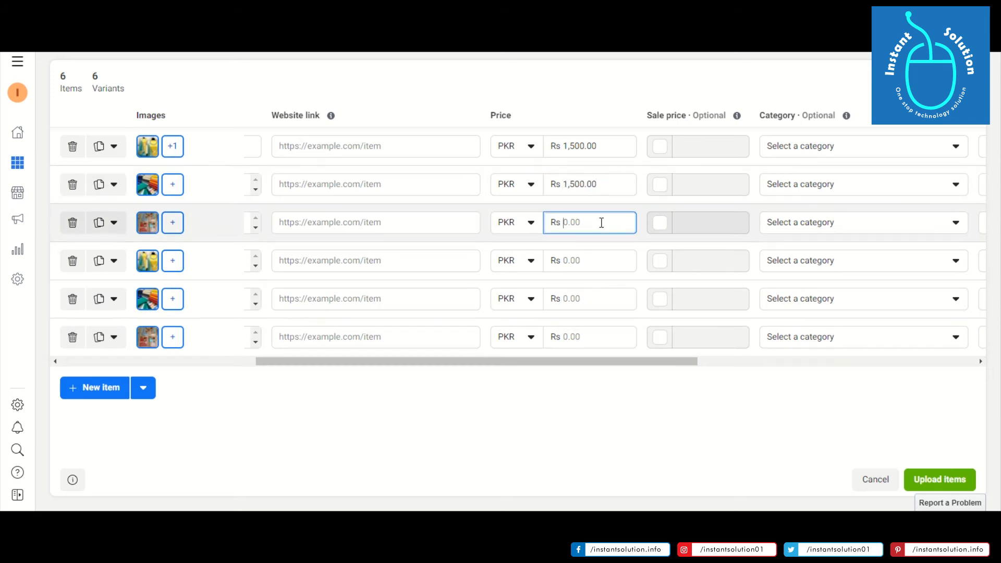
key(ctrl+v)
click(601, 260)
key(ctrl+v)
click(596, 297)
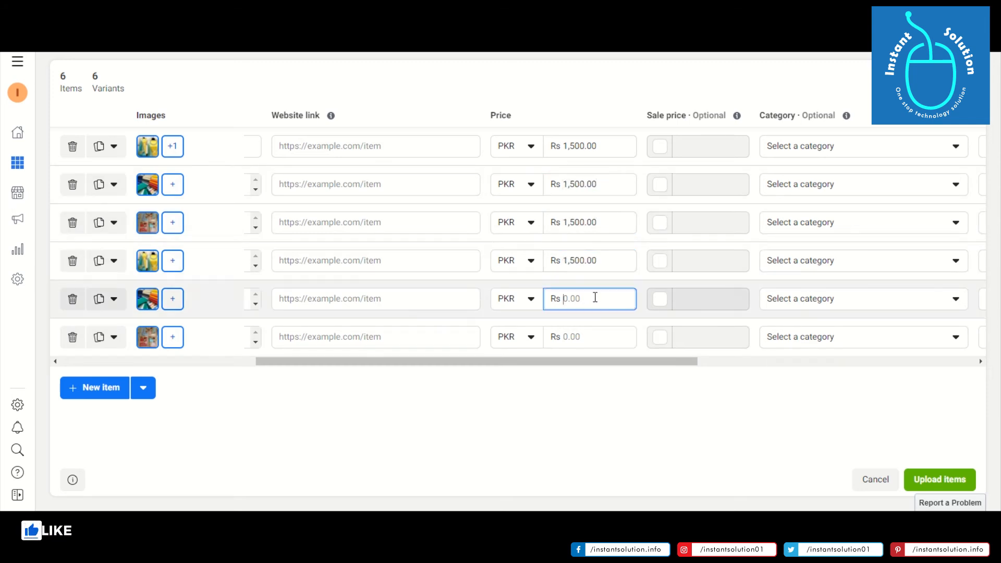
key(ctrl+v)
click(593, 337)
key(ctrl+v)
- Change the prices of the second to fifth item rows to Rs 1,200, 1,300, 1,400 and 1,100, and open the sixth row's price for editing
click(574, 184)
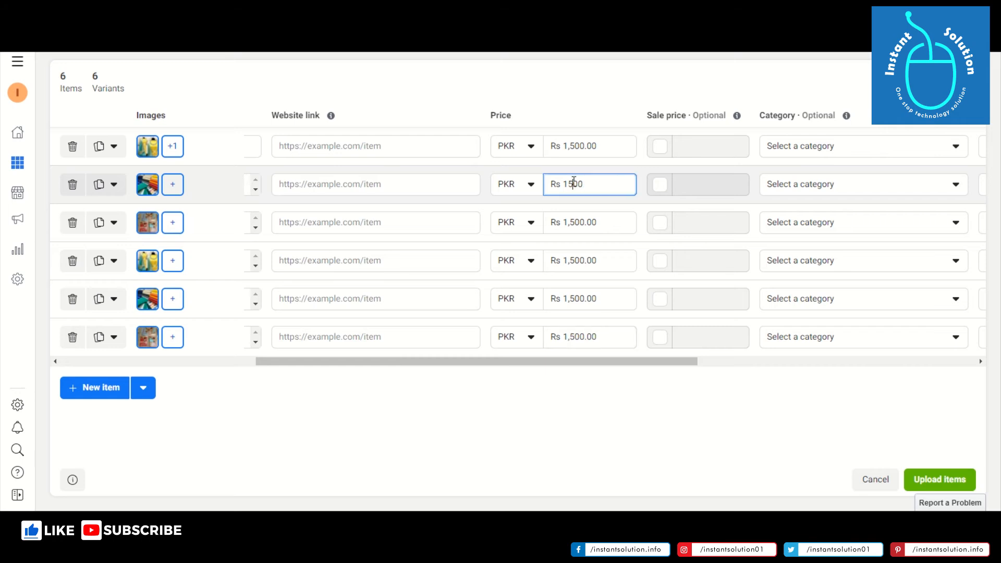
text(2)
click(586, 227)
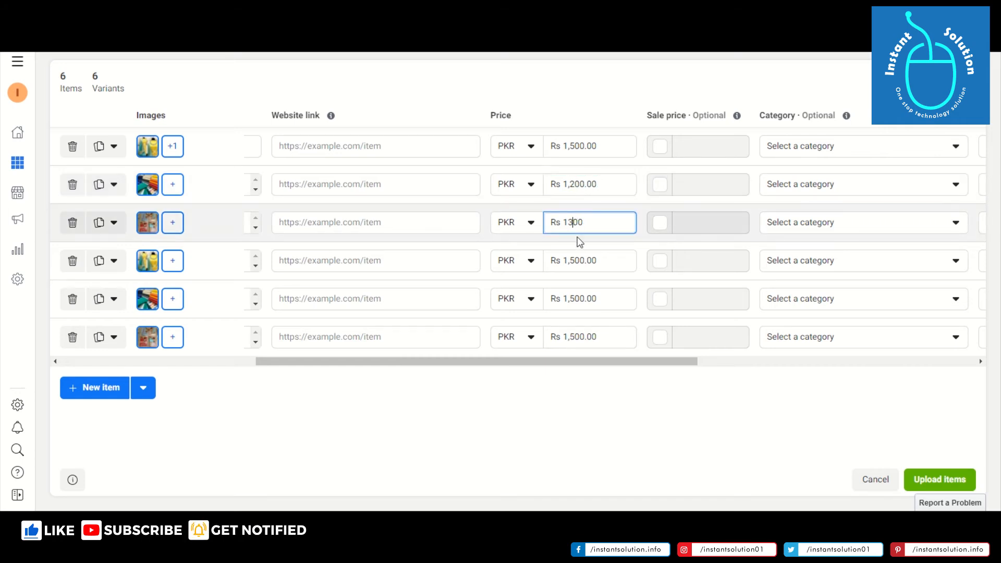
drag(575, 260, 569, 261)
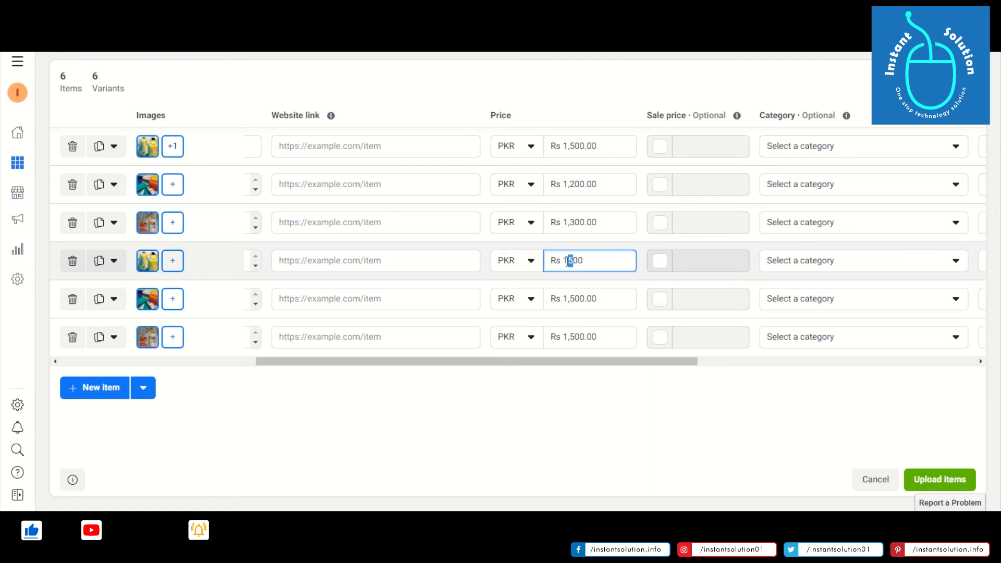
text(4)
click(575, 307)
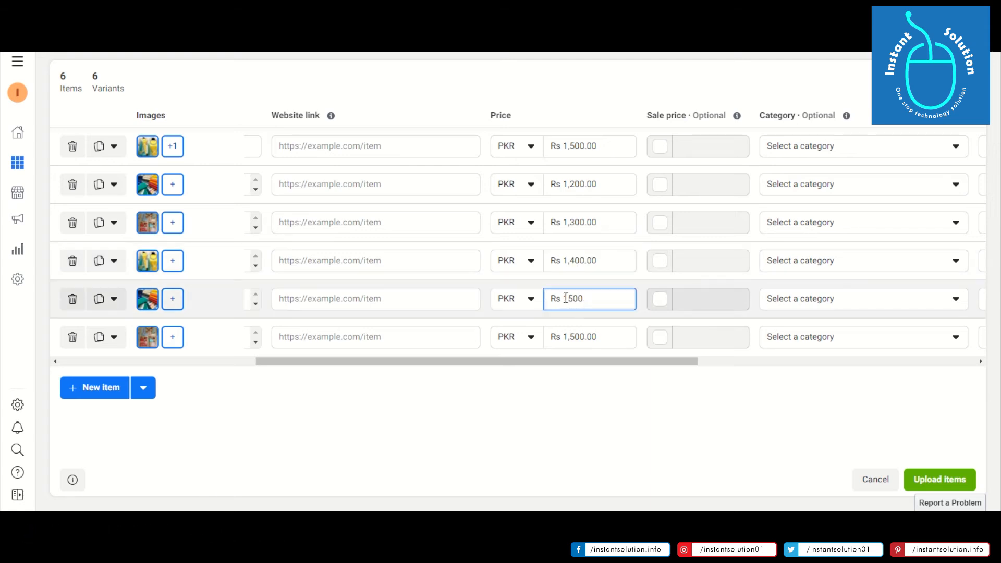
text(1)
click(564, 337)
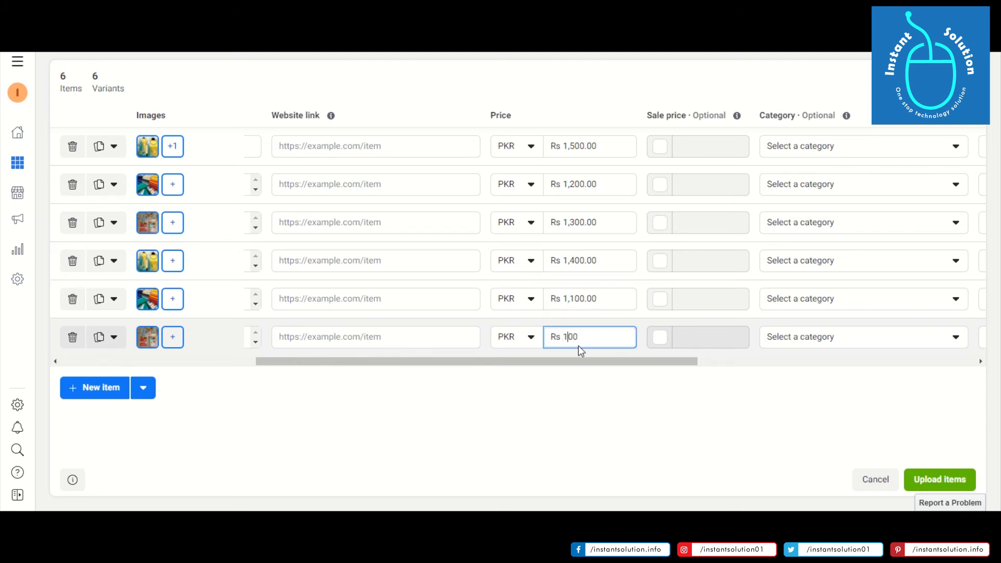